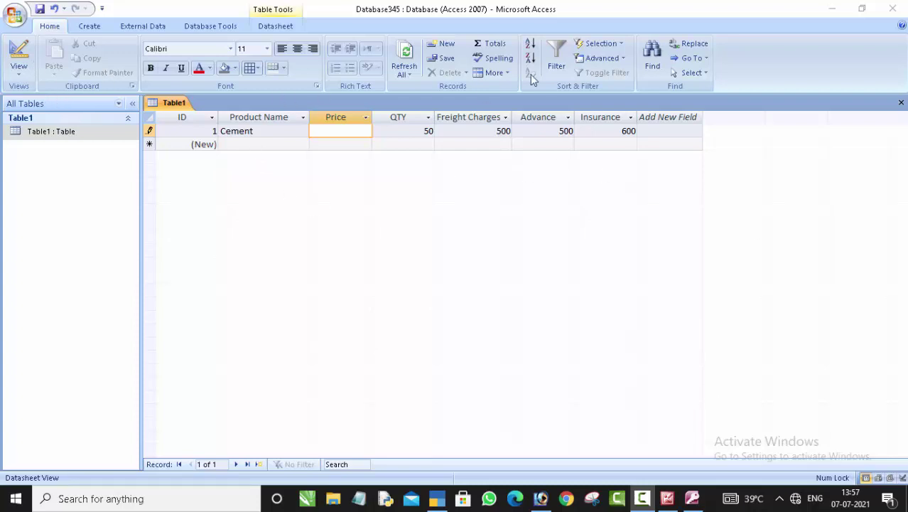
- Enter a Price of ₹400.00 for the Cement record in Table1
left_click(17, 75)
left_click(32, 185)
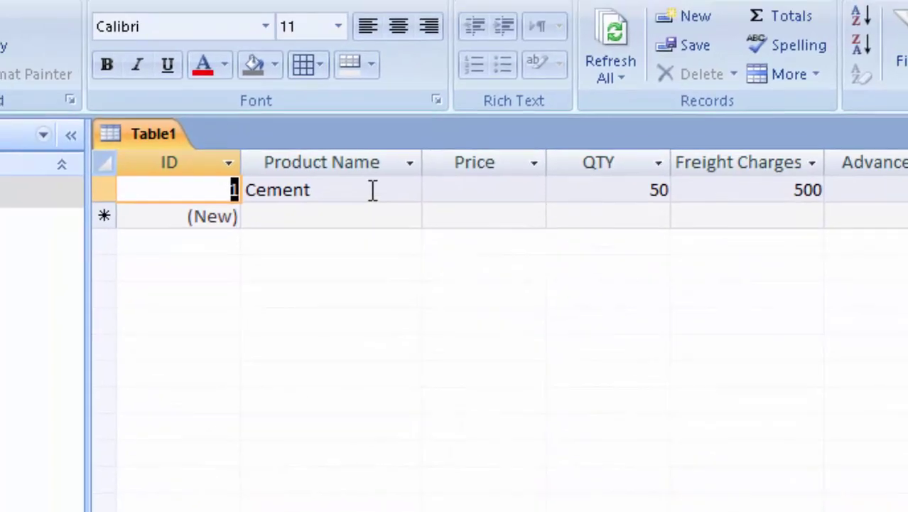
left_click(372, 191)
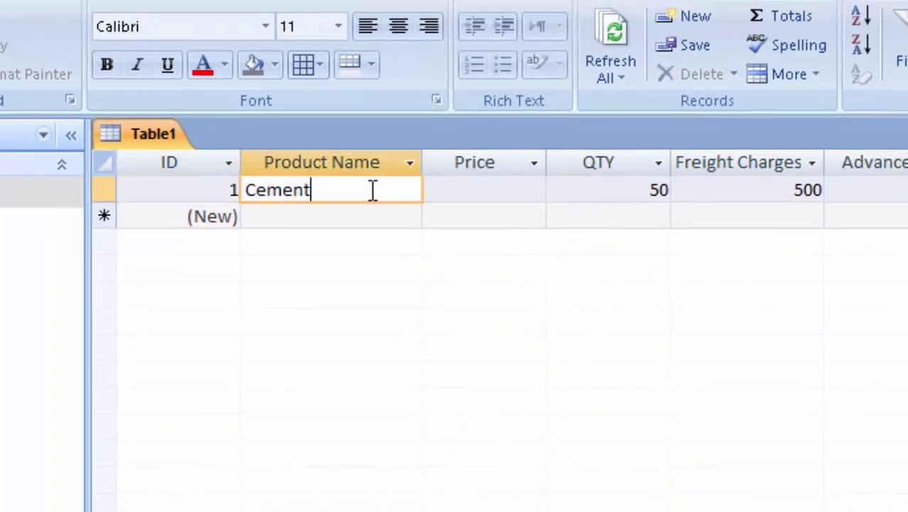
left_click(480, 196)
type("400")
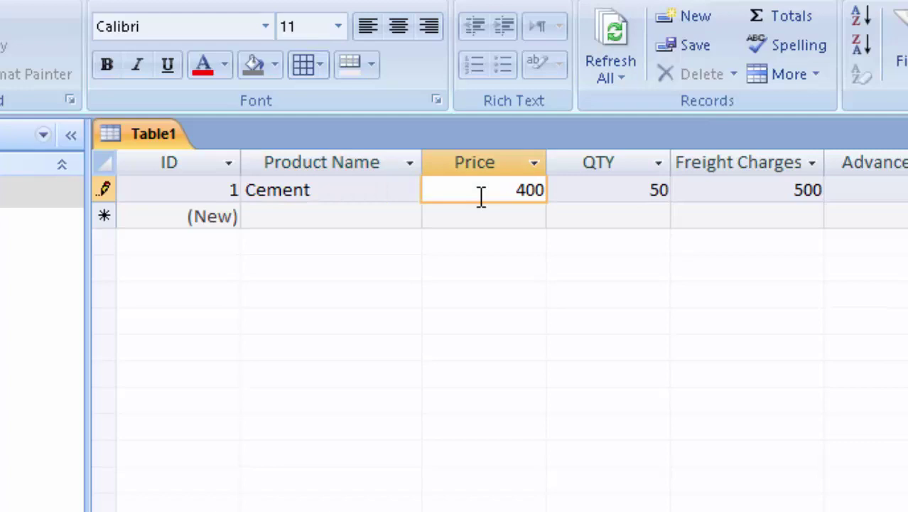
key("Tab")
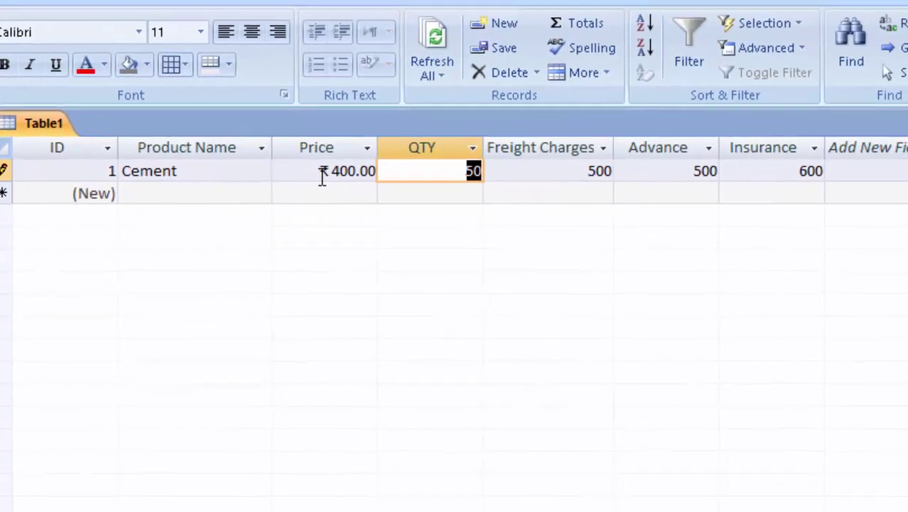
key("Tab")
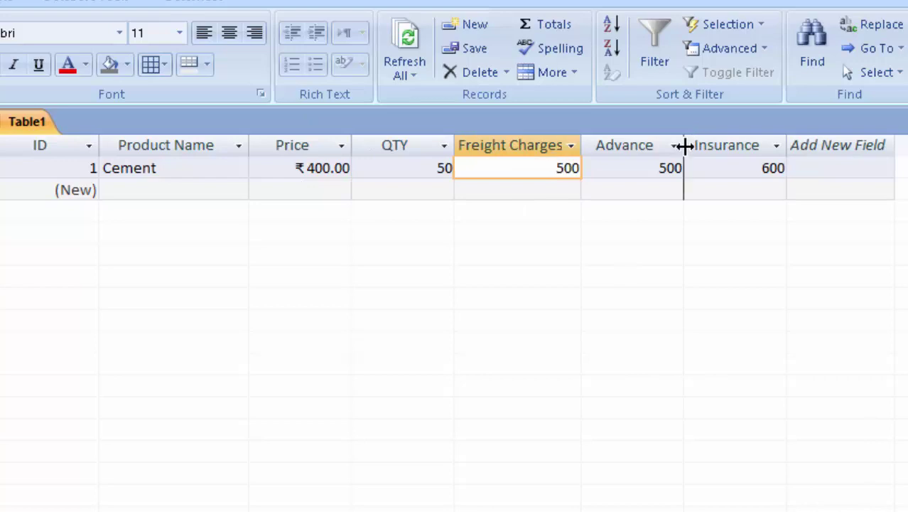
- Widen the Advance and Insurance columns of Table1
left_click_drag(684, 145, 699, 145)
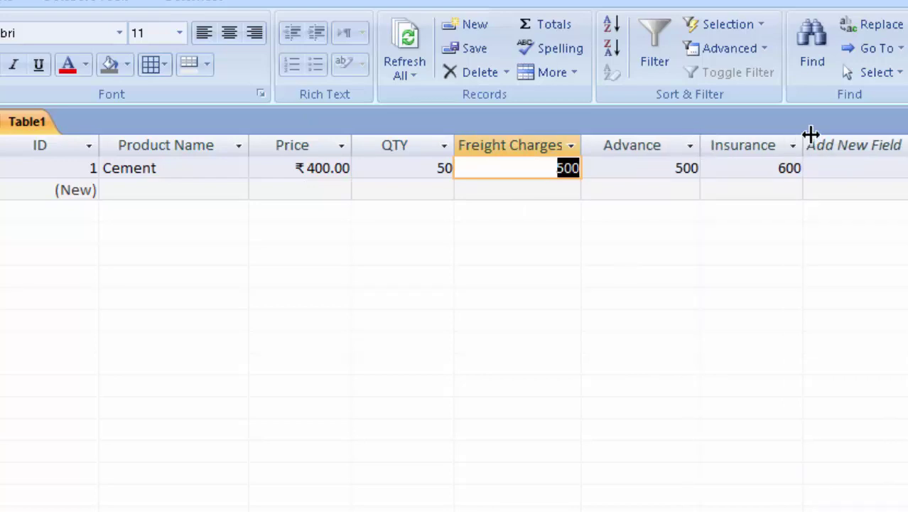
left_click_drag(803, 142, 813, 171)
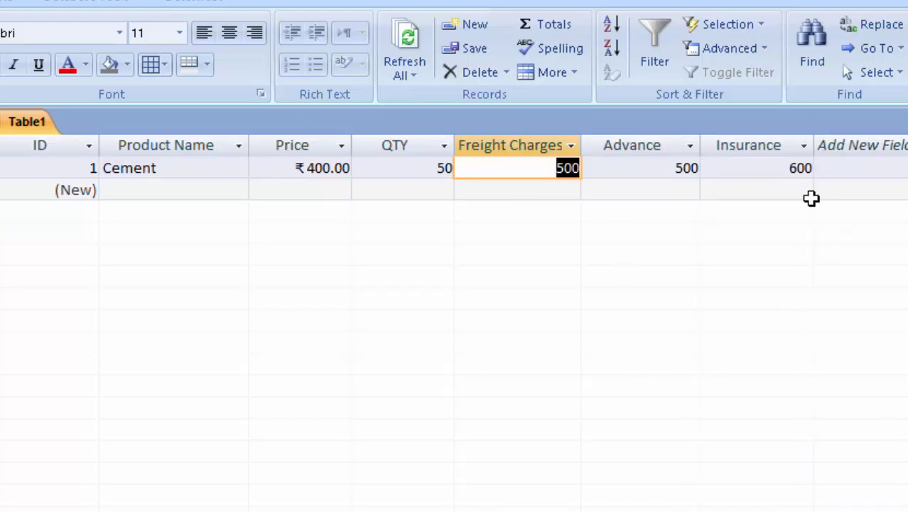
double_click(817, 169)
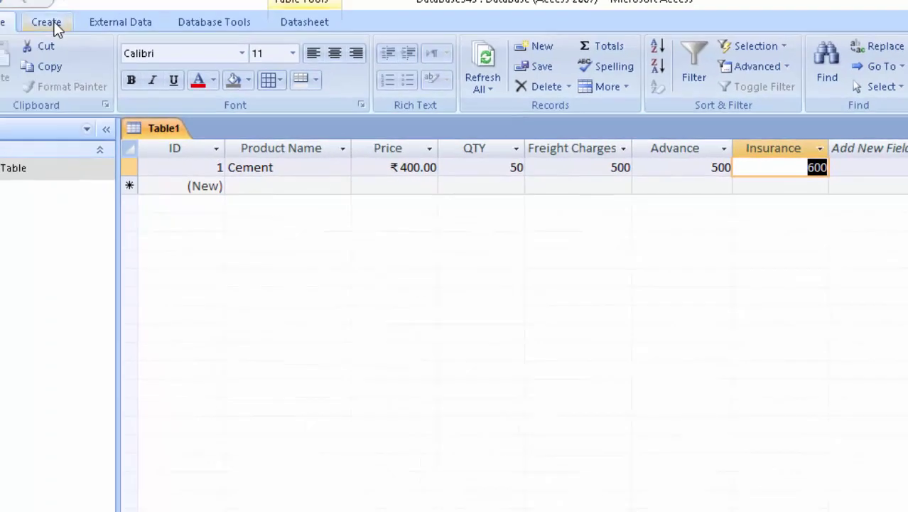
left_click(55, 26)
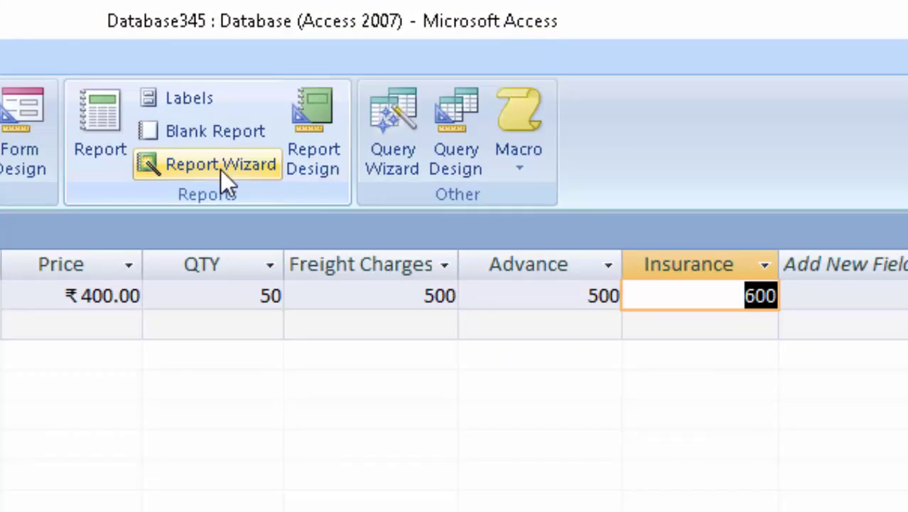
- Start a Report Wizard on Table1 using every field except ID
left_click(515, 93)
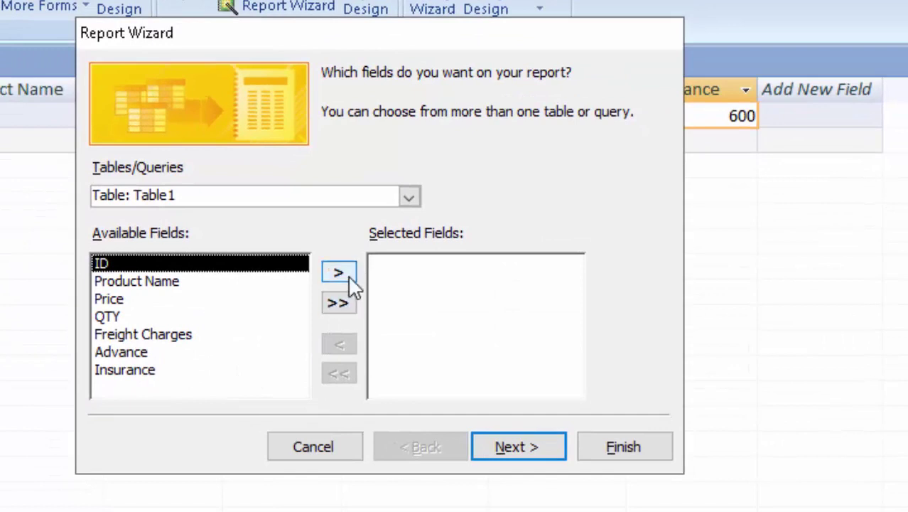
left_click(171, 283)
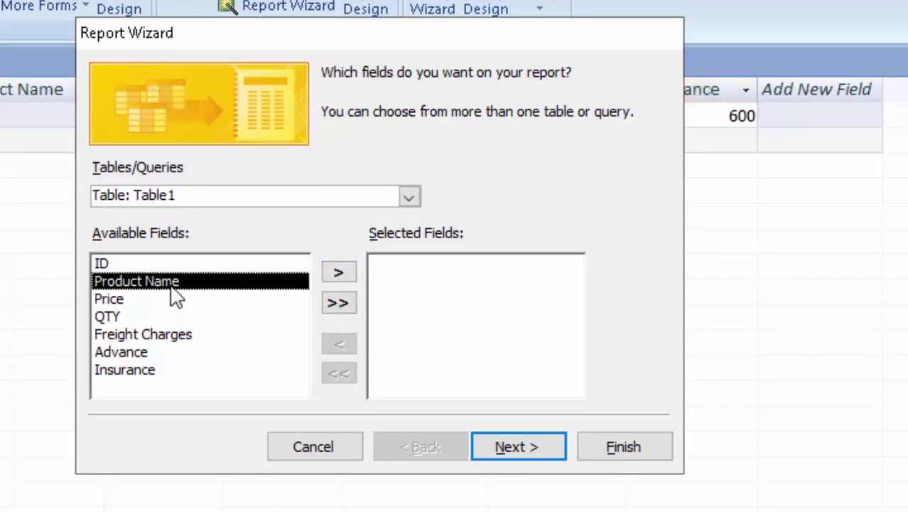
left_click(339, 273)
left_click(340, 274)
left_click(340, 274)
left_click(339, 273)
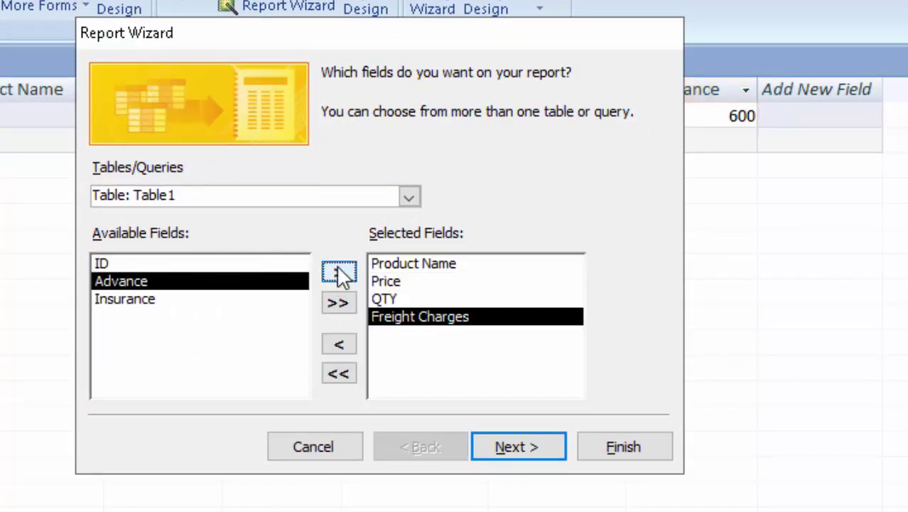
left_click(340, 274)
left_click(339, 274)
left_click(340, 274)
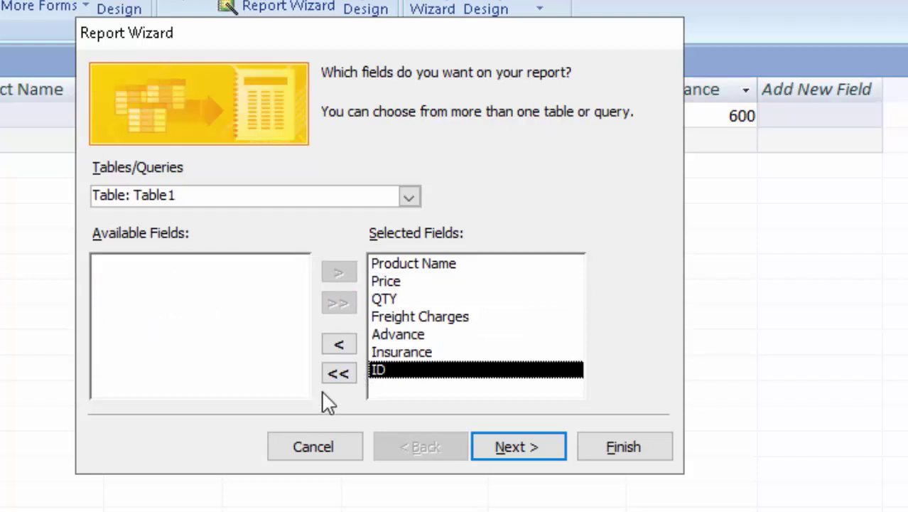
left_click(339, 344)
left_click(512, 447)
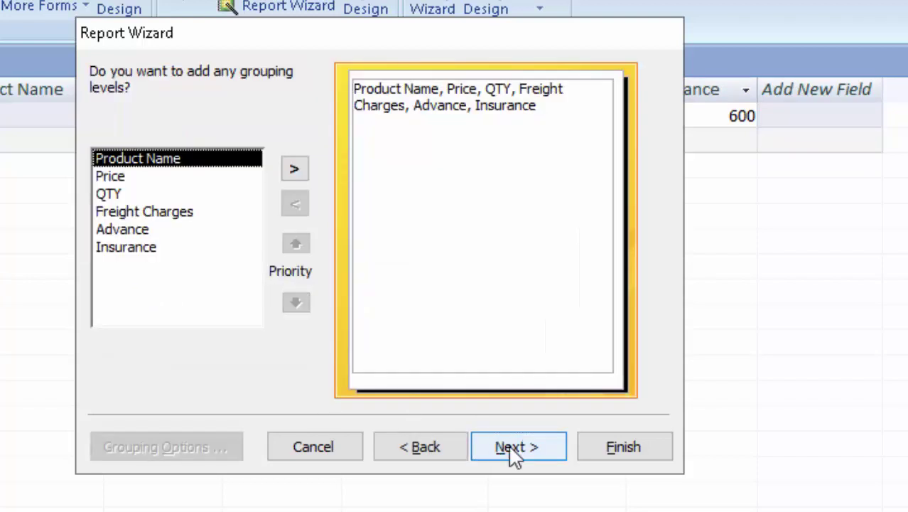
- Group by Product Name, keep Stepped layout, apply Apex style, and open the finished report's design
left_click(295, 171)
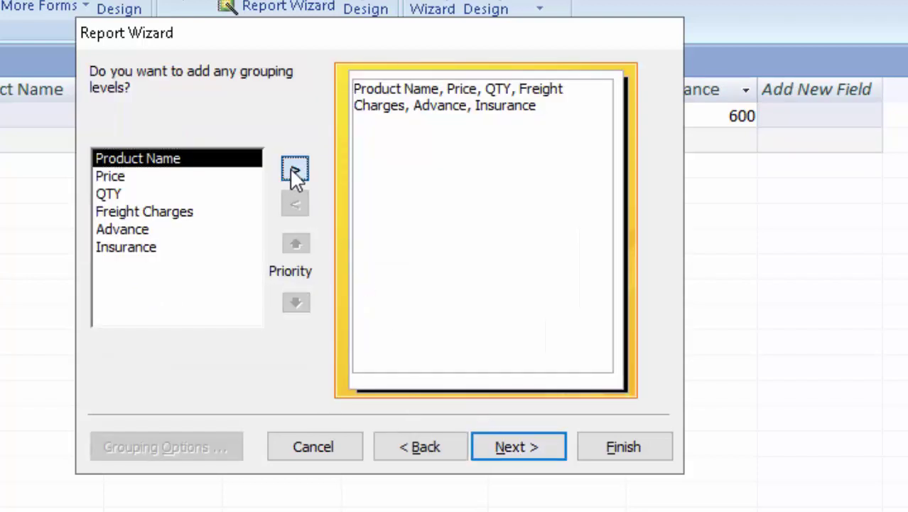
left_click(523, 448)
left_click(524, 448)
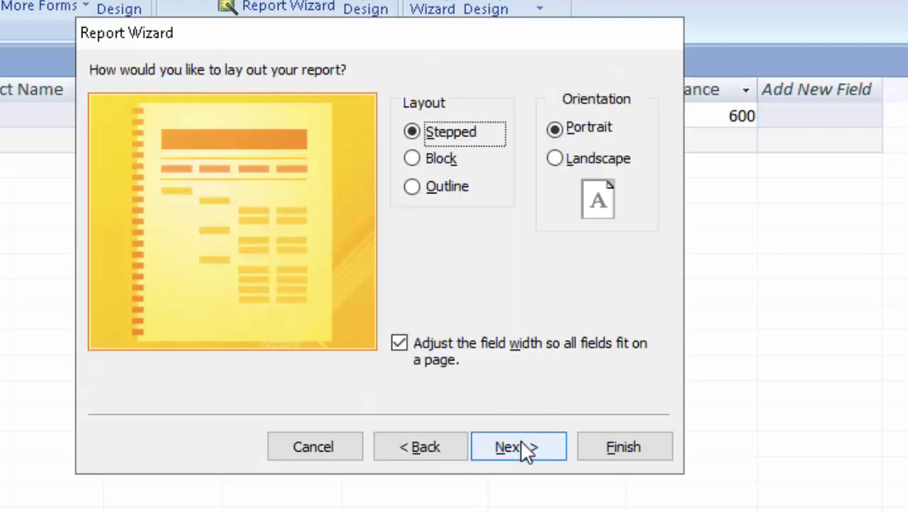
left_click(525, 448)
left_click(438, 162)
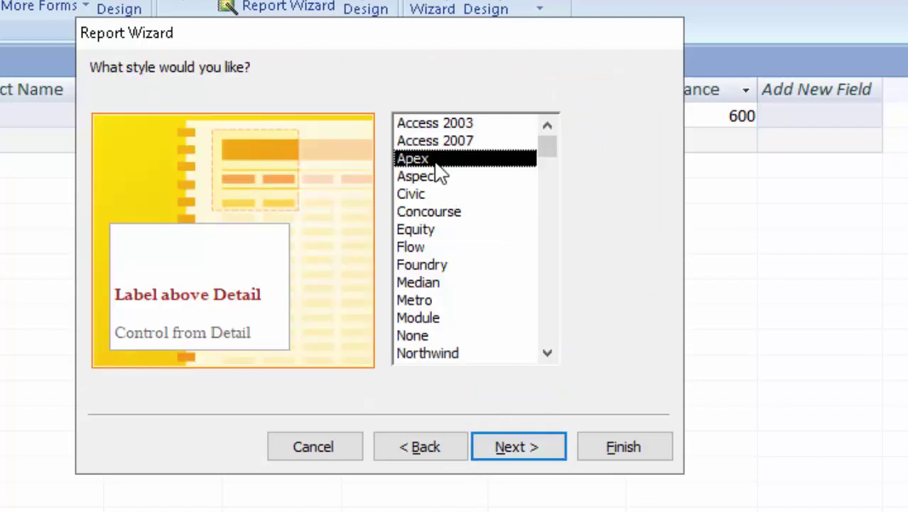
left_click(503, 448)
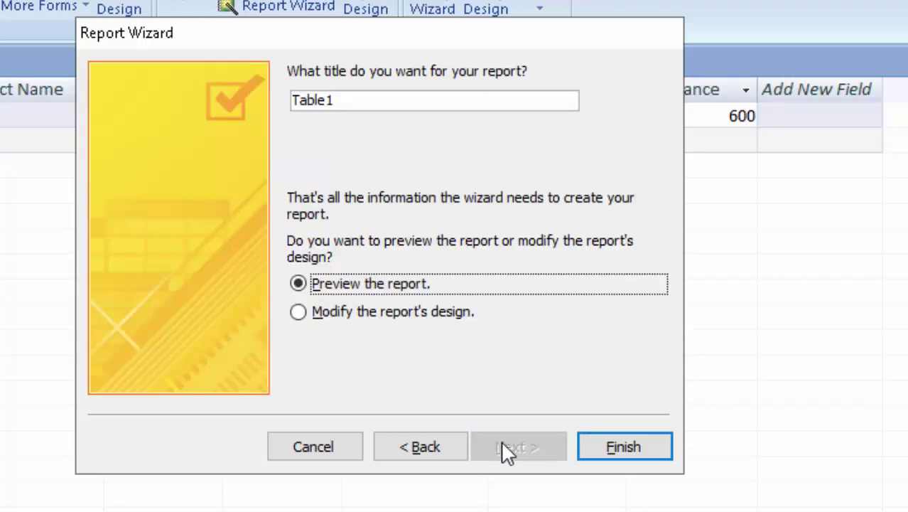
left_click(606, 455)
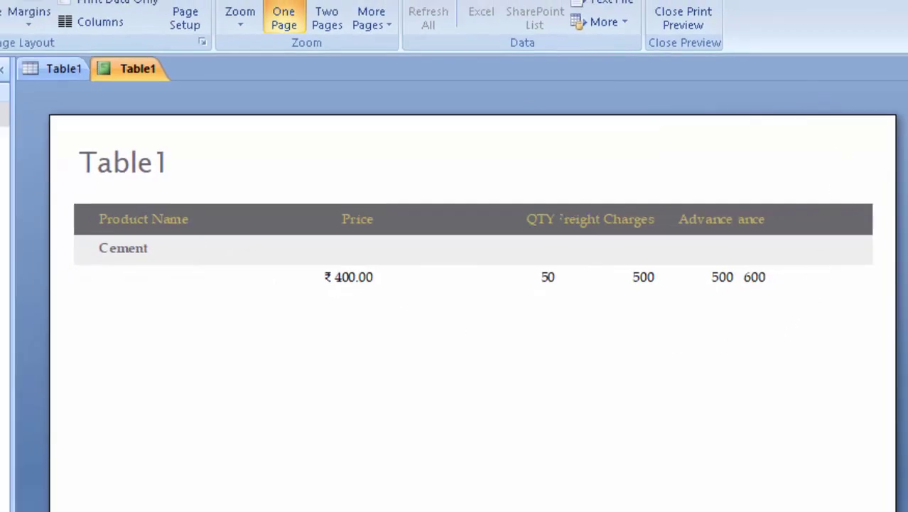
left_click(683, 18)
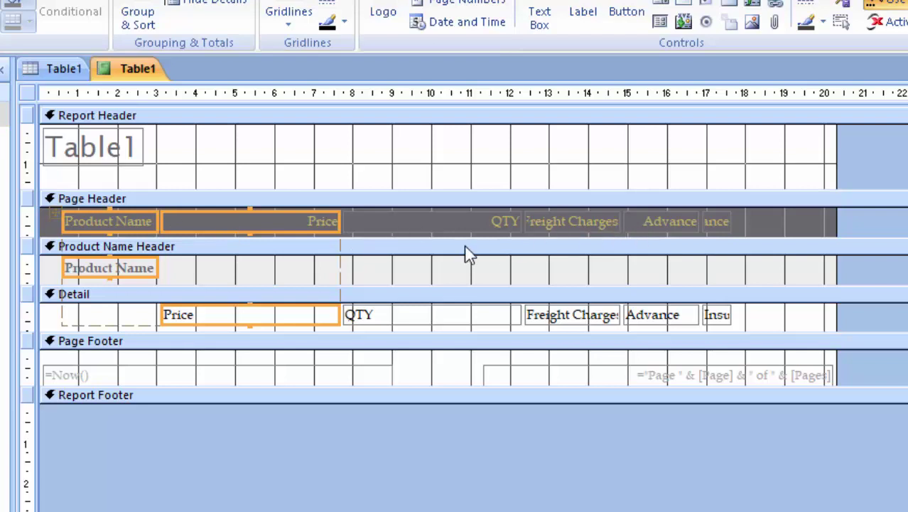
- Narrow the QTY and Price columns in the report design
left_click(451, 226)
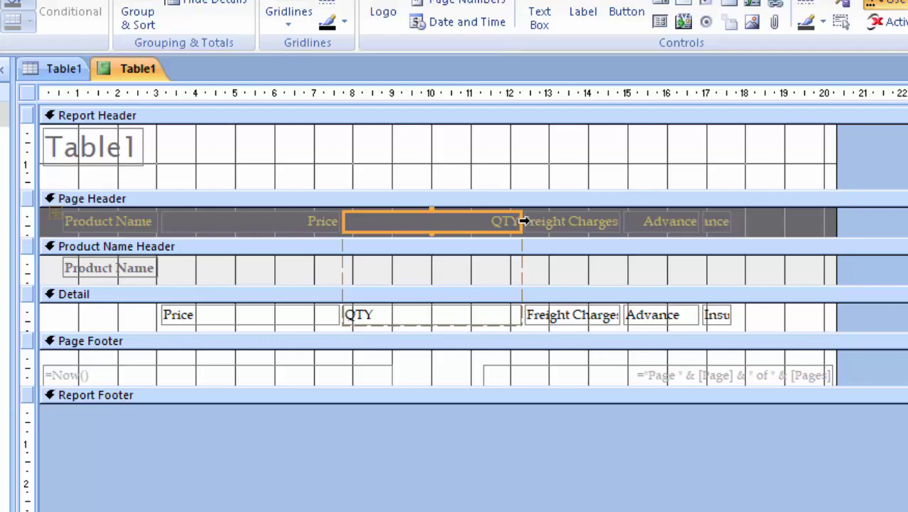
left_click_drag(521, 221, 472, 221)
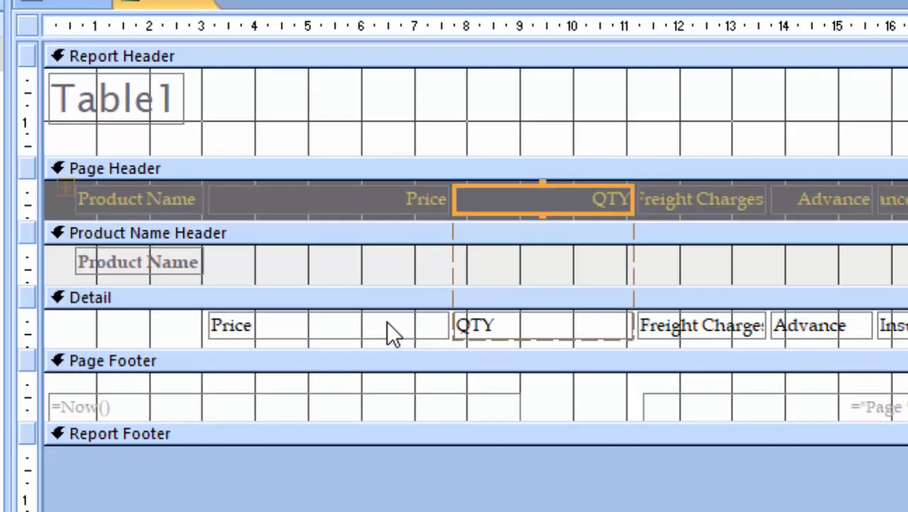
left_click(386, 321)
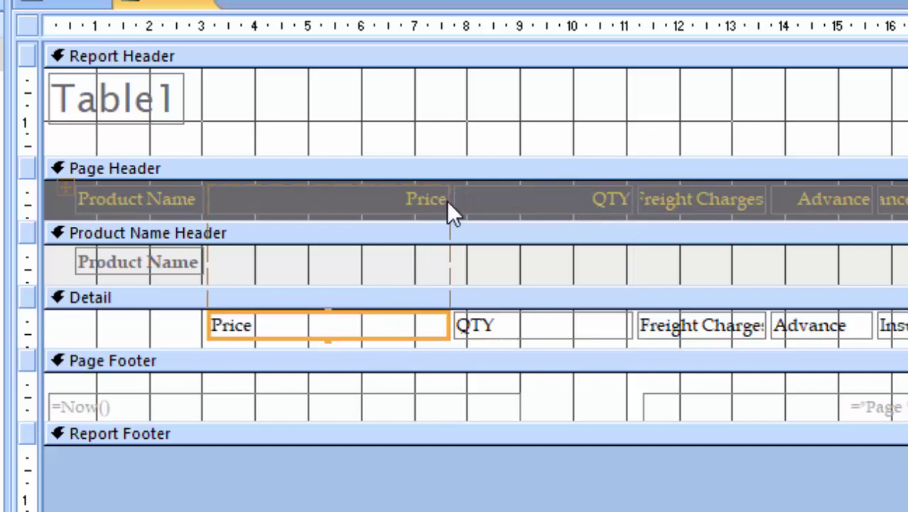
left_click(456, 186)
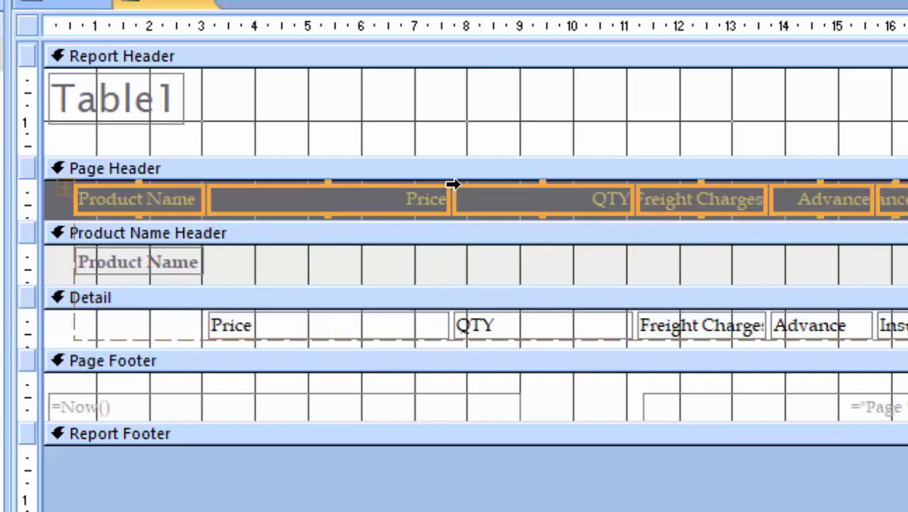
left_click_drag(459, 202, 445, 202)
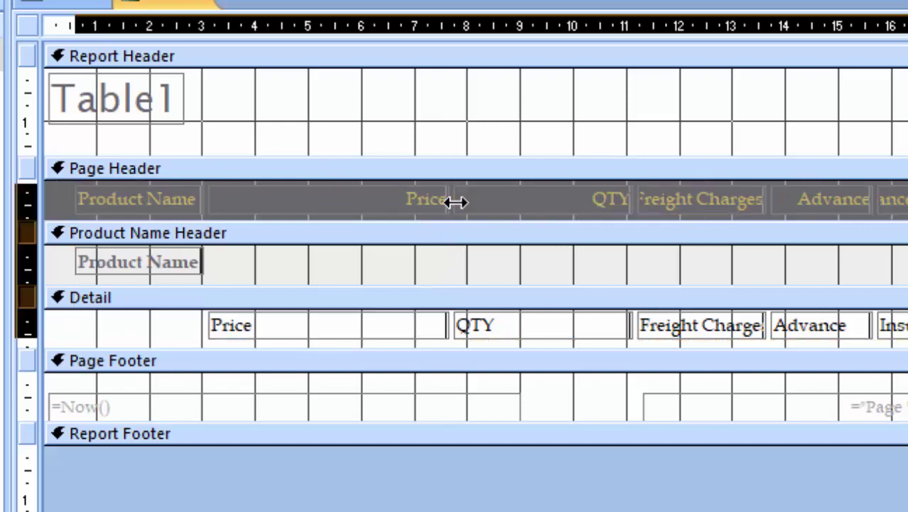
left_click(469, 237)
left_click(429, 193)
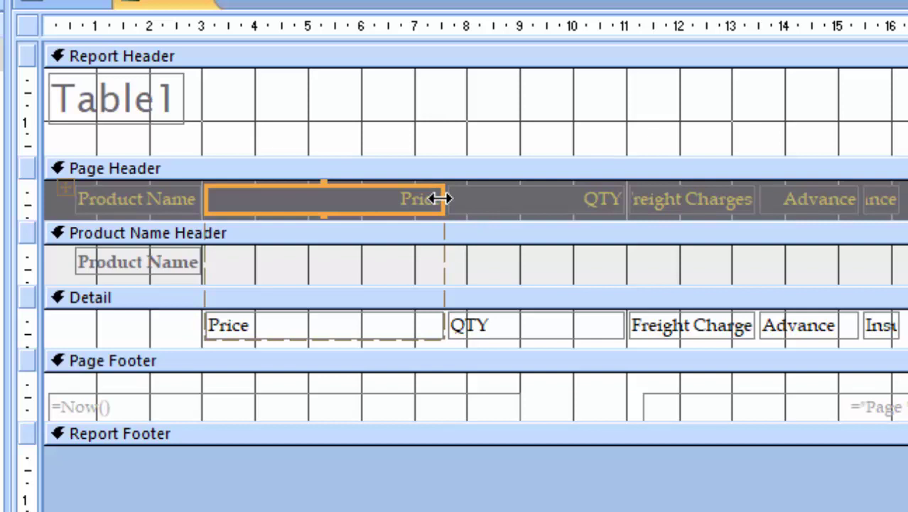
left_click_drag(439, 199, 384, 201)
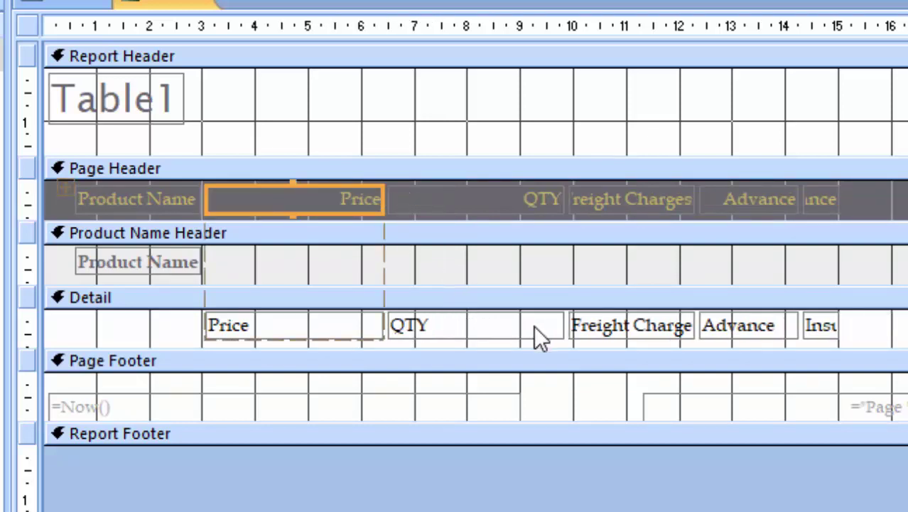
left_click(633, 336)
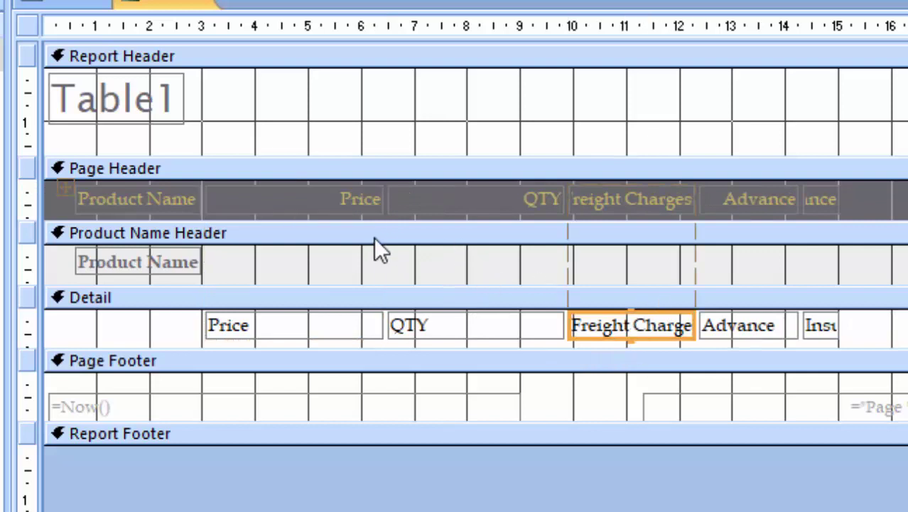
left_click(278, 215)
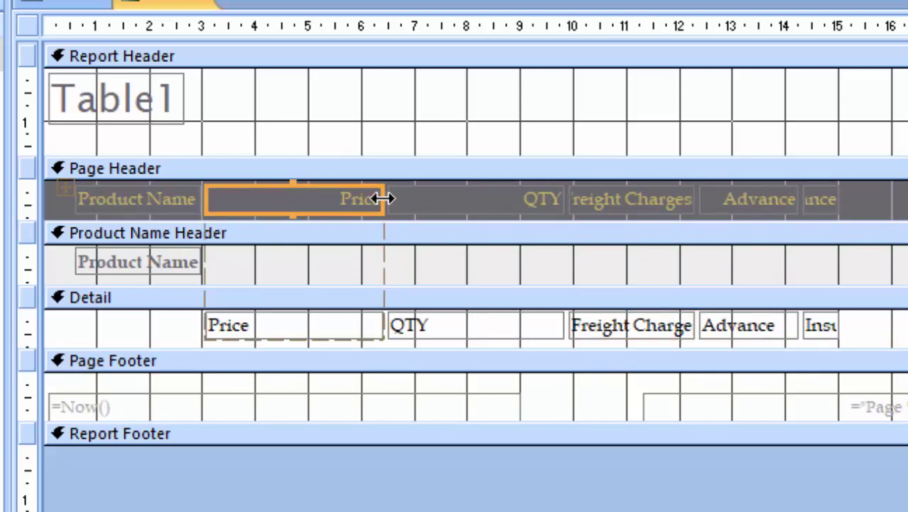
left_click_drag(365, 204, 314, 203)
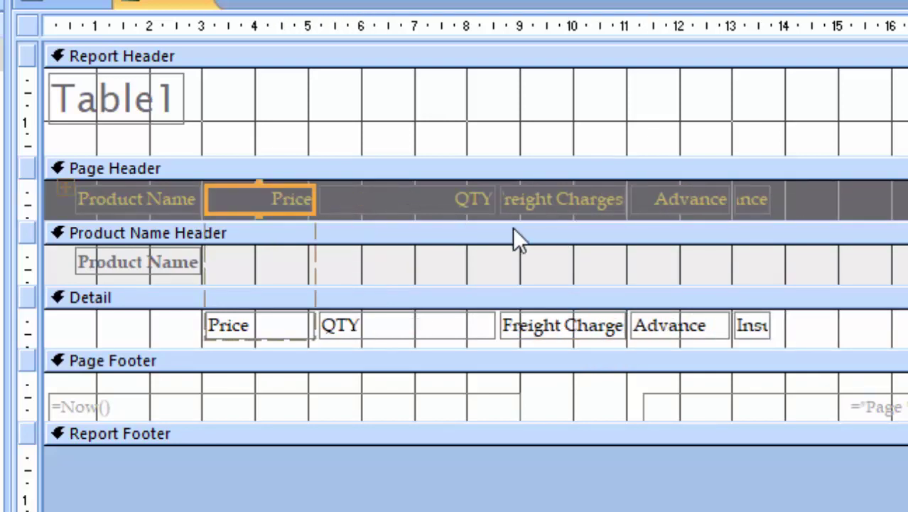
- Widen the Insurance, Advance and Freight Charges headings so their names show fully
left_click(538, 204)
left_click(716, 209)
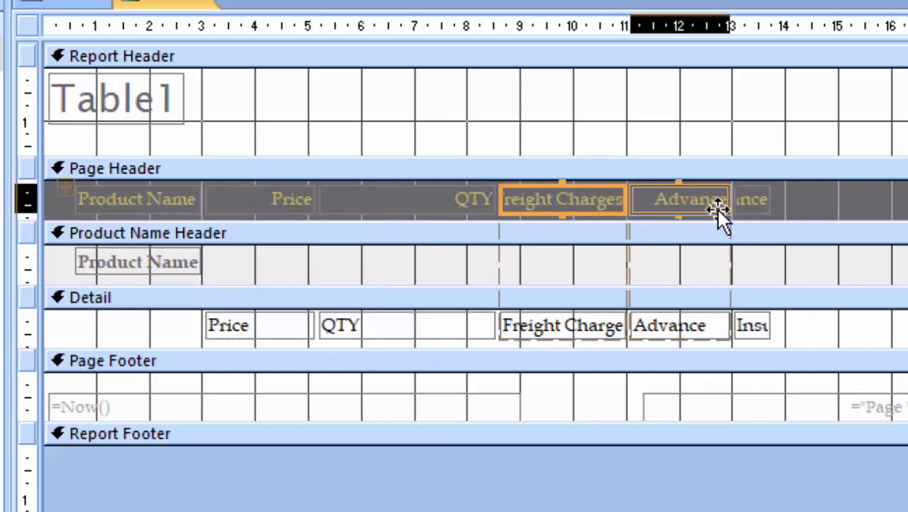
left_click(762, 208)
left_click_drag(770, 206, 892, 206)
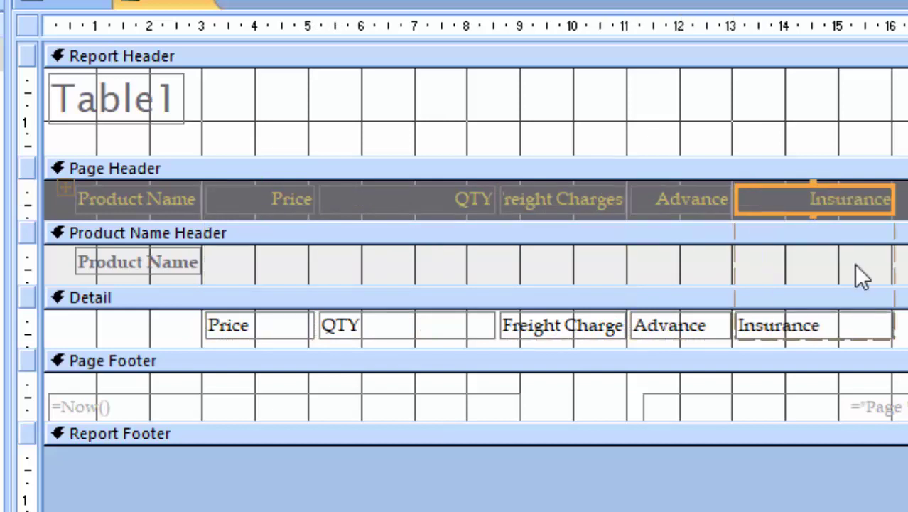
left_click(690, 201)
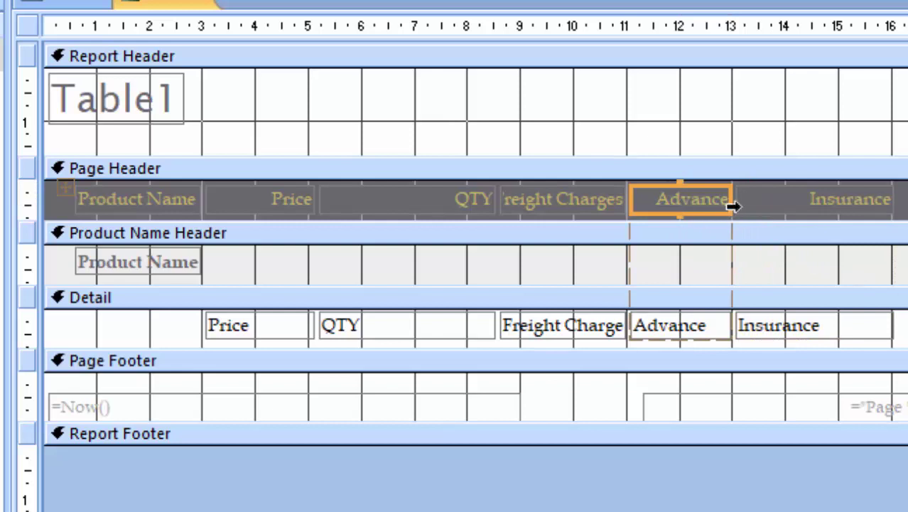
left_click_drag(733, 199, 797, 201)
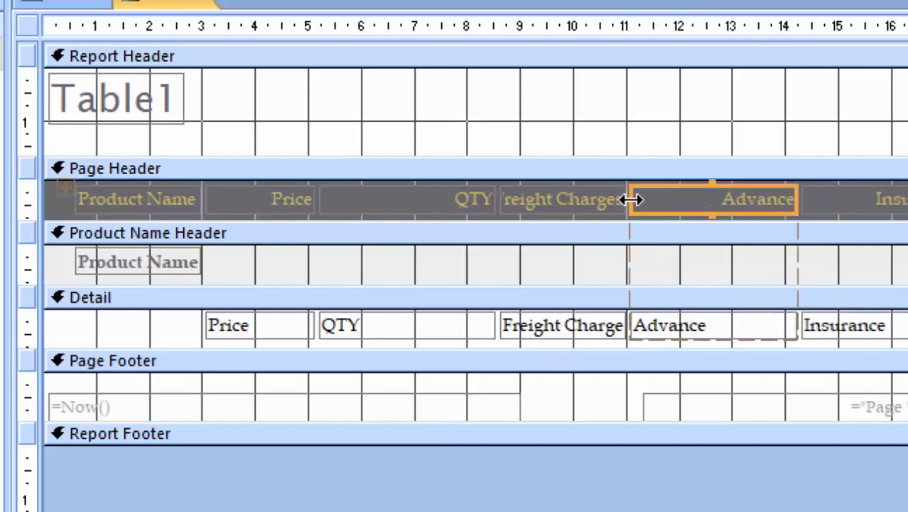
left_click_drag(631, 198, 679, 214)
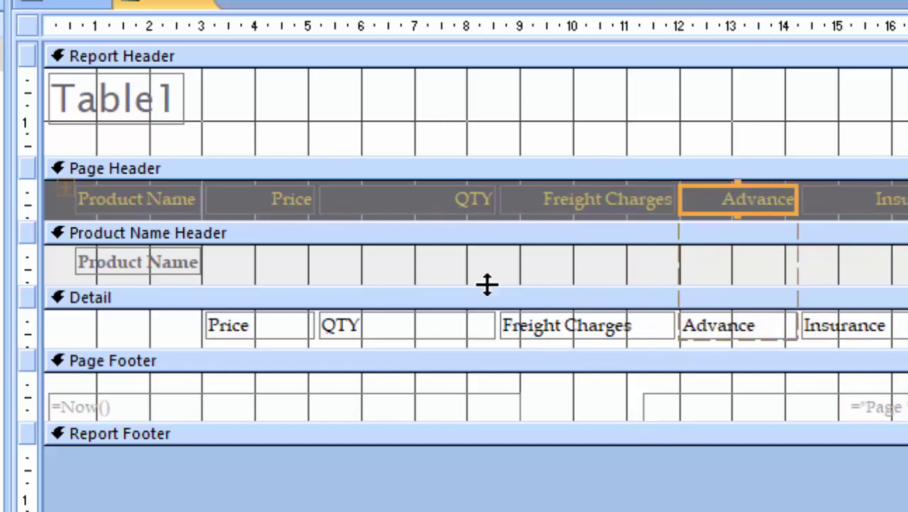
- Delete the Table1 title label and collapse the empty Report Header section
left_click(176, 122)
key("Delete")
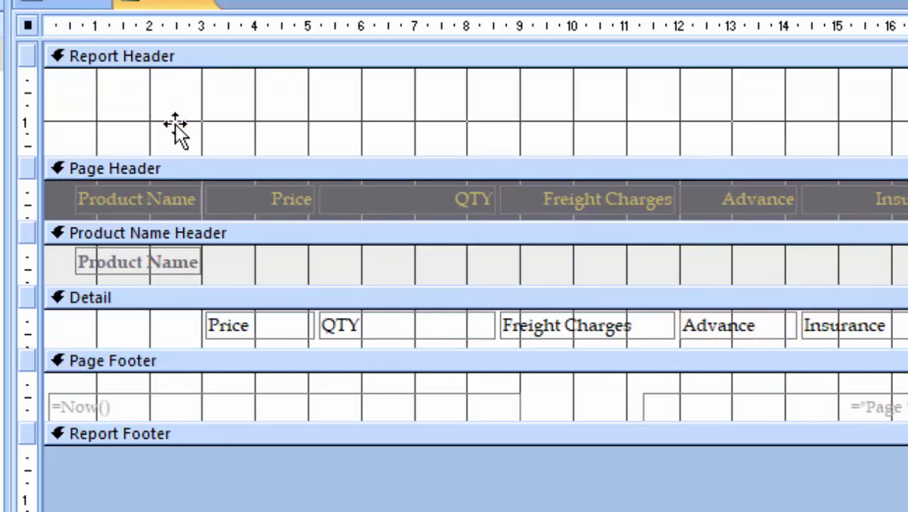
left_click_drag(357, 155, 371, 64)
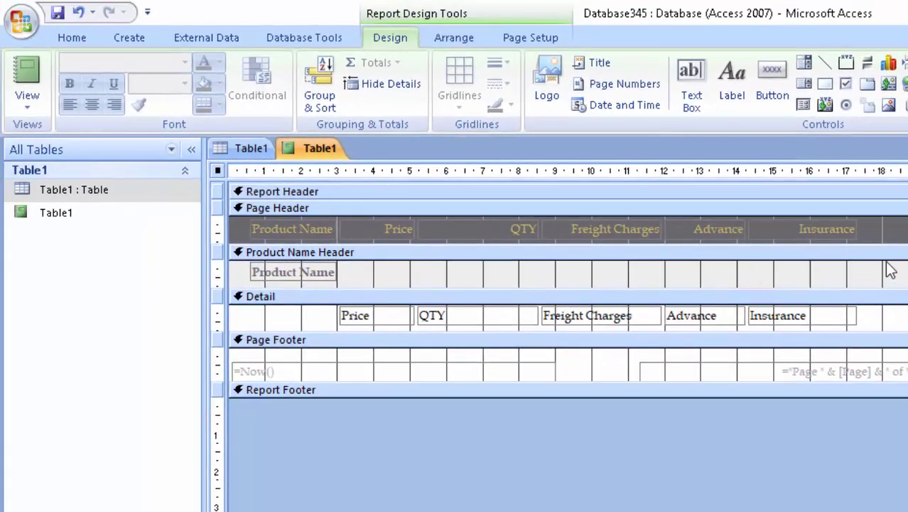
left_click_drag(867, 265, 223, 207)
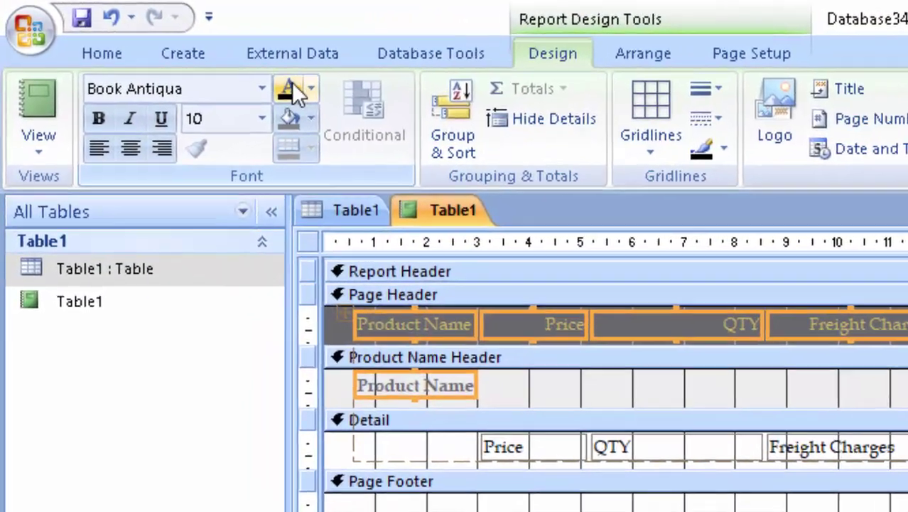
- Give the heading labels a light peach fill, dark text colour and bold font
left_click(310, 119)
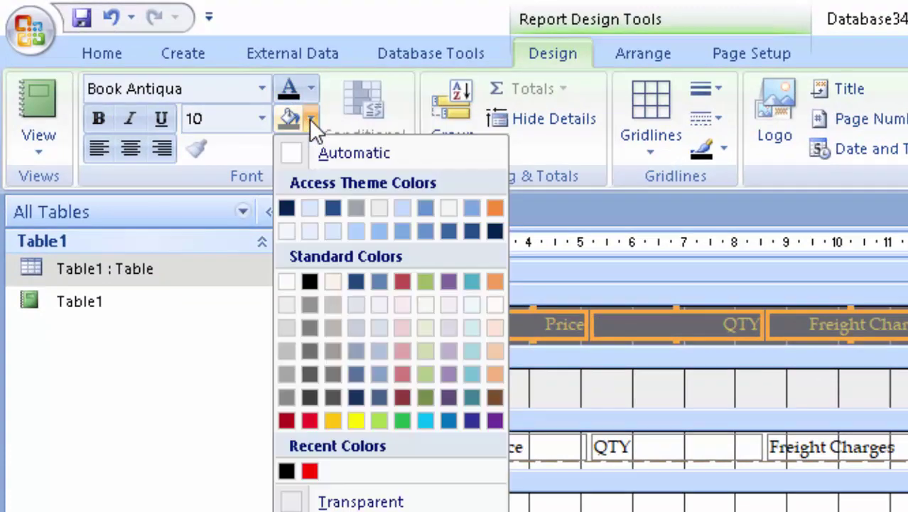
left_click(500, 351)
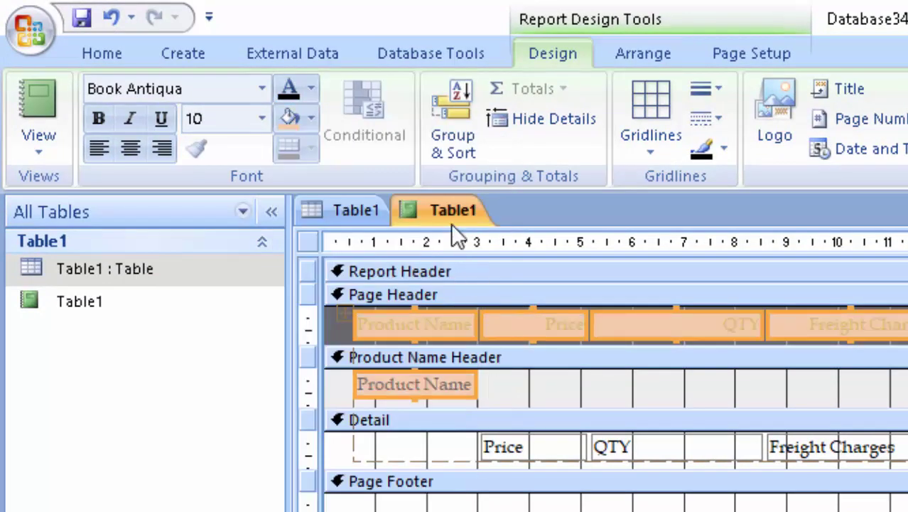
left_click(287, 89)
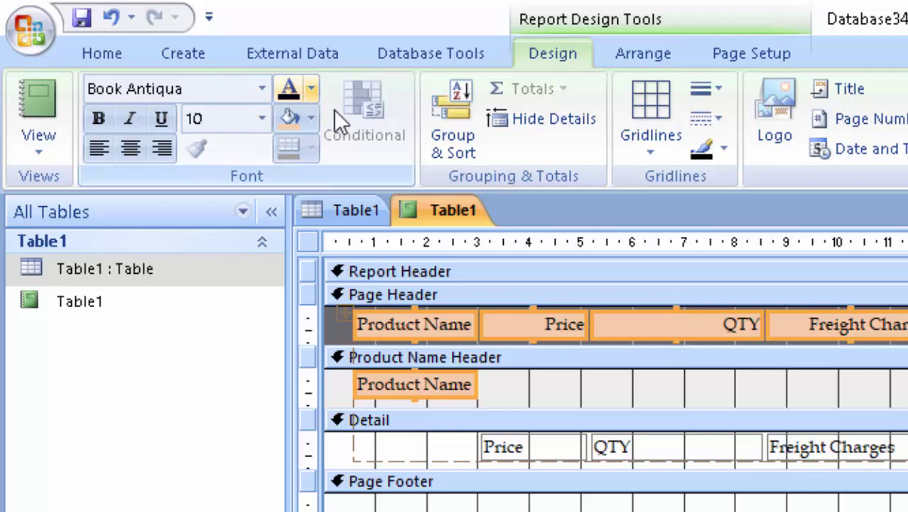
left_click(97, 118)
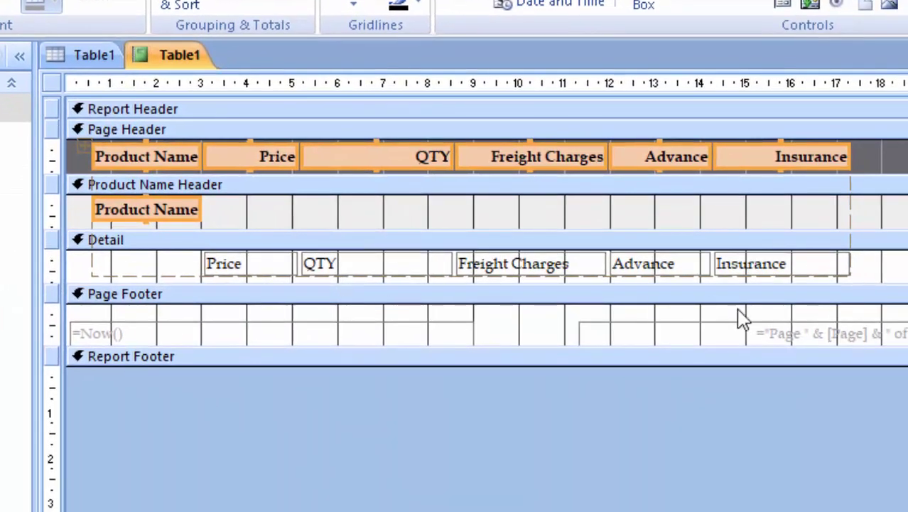
- Make the Detail section taller and fill its background with peach
left_click(804, 277)
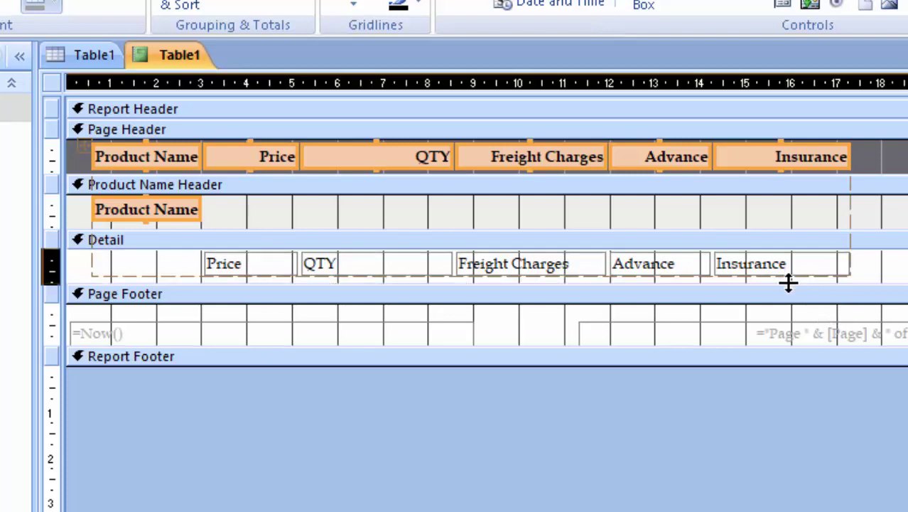
mouse_move(804, 277)
left_mouse_down()
mouse_move(789, 281)
mouse_move(776, 440)
left_mouse_up()
left_click_drag(772, 328, 167, 245)
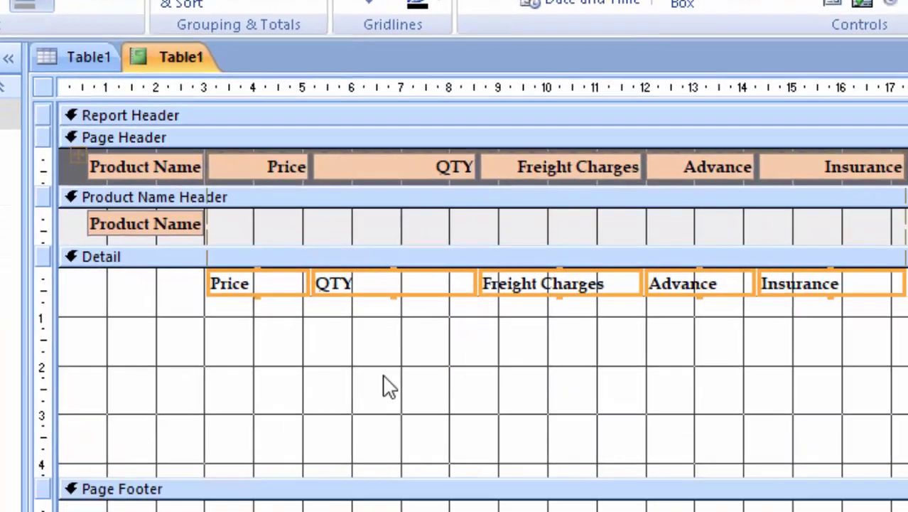
left_click(331, 355)
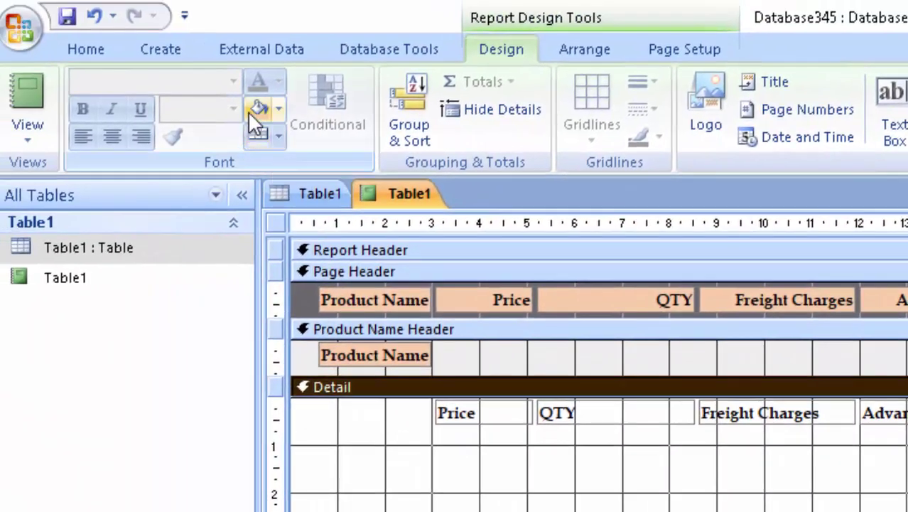
left_click(206, 68)
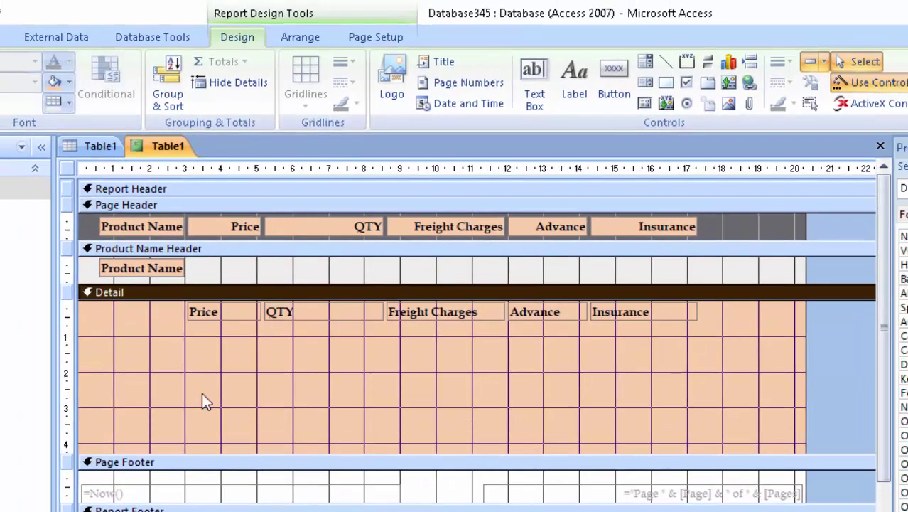
- Draw a text box in the Detail section and caption its label 'Total'
left_click(534, 79)
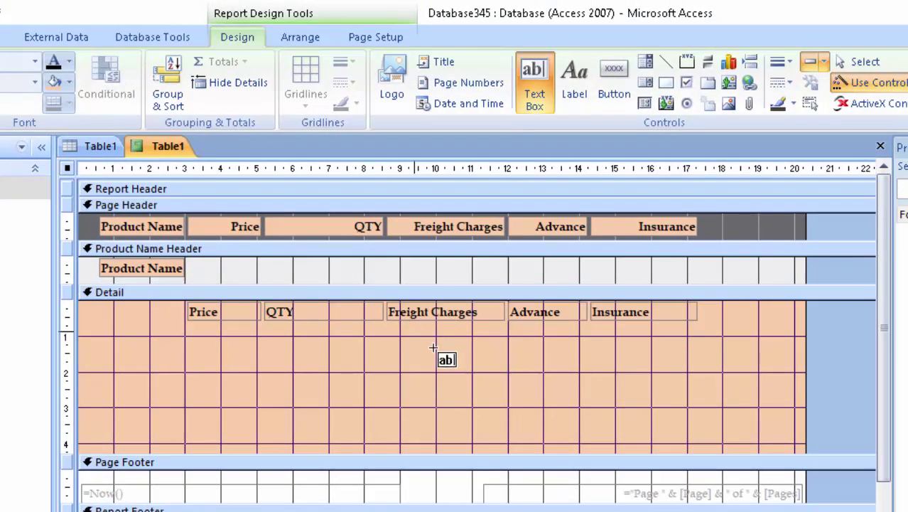
left_click_drag(433, 347, 552, 353)
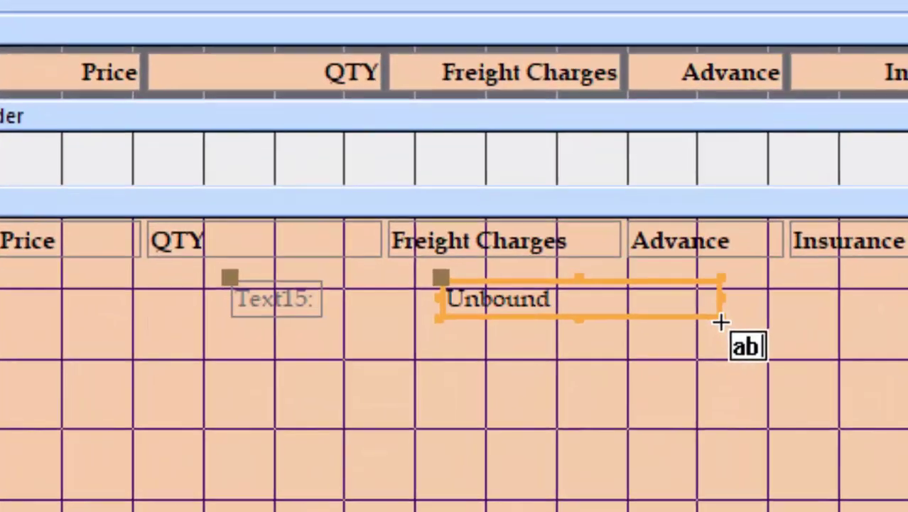
left_click(299, 309)
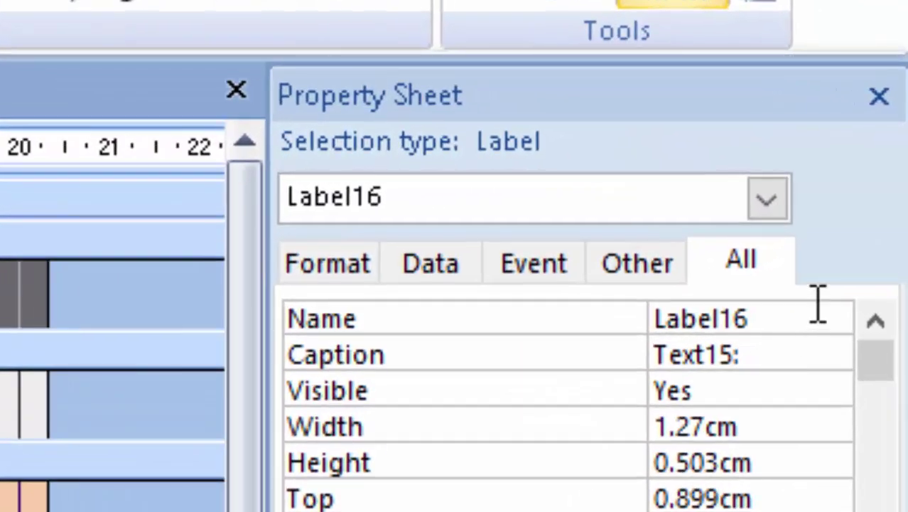
left_click(897, 93)
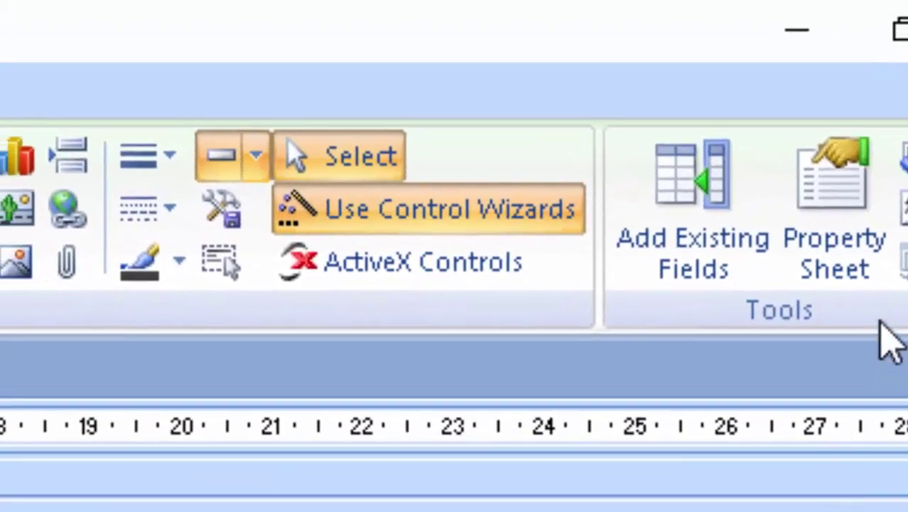
left_click(871, 188)
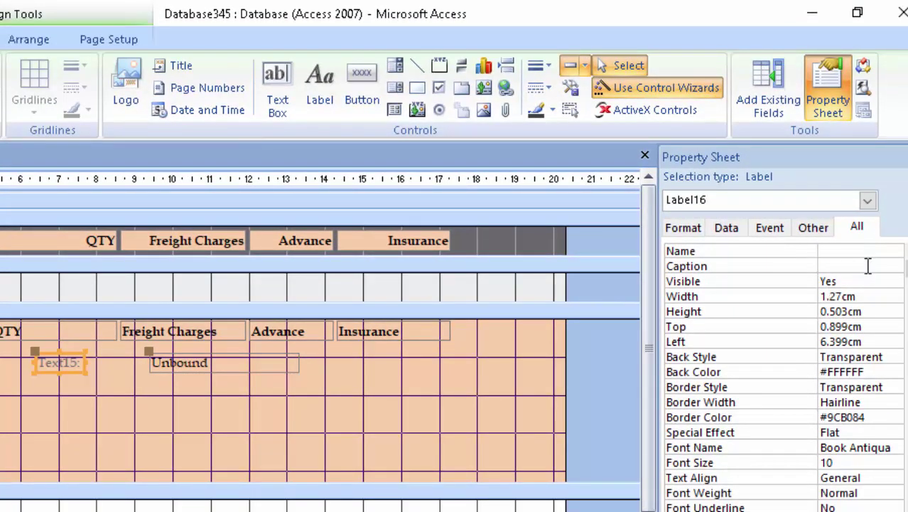
left_click_drag(867, 266, 821, 266)
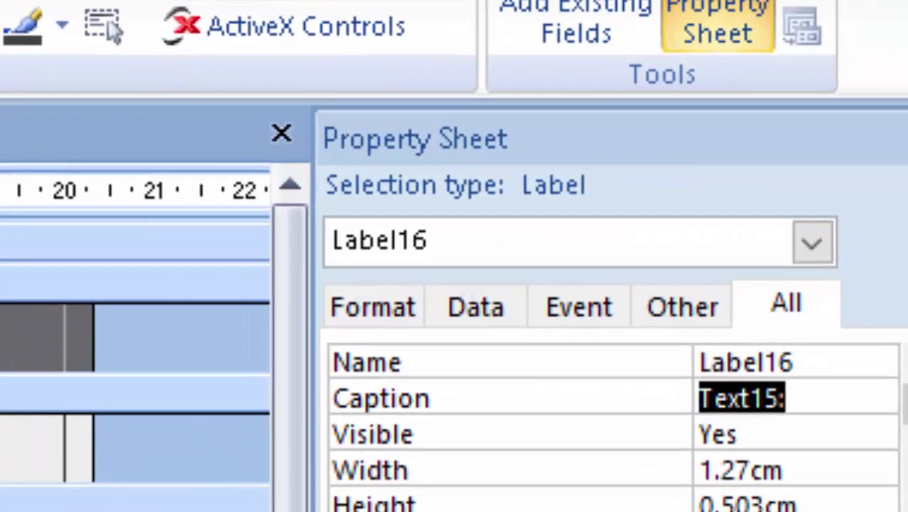
key("BackSpace")
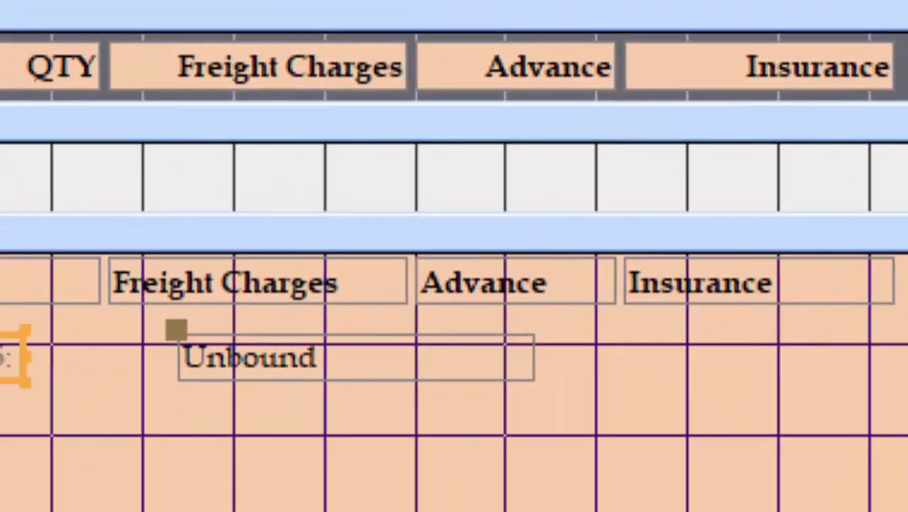
type("To")
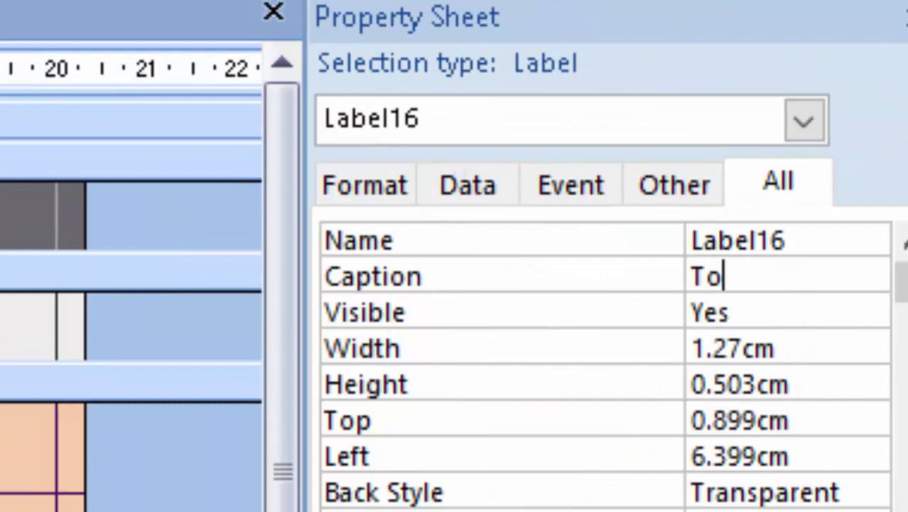
type("tal")
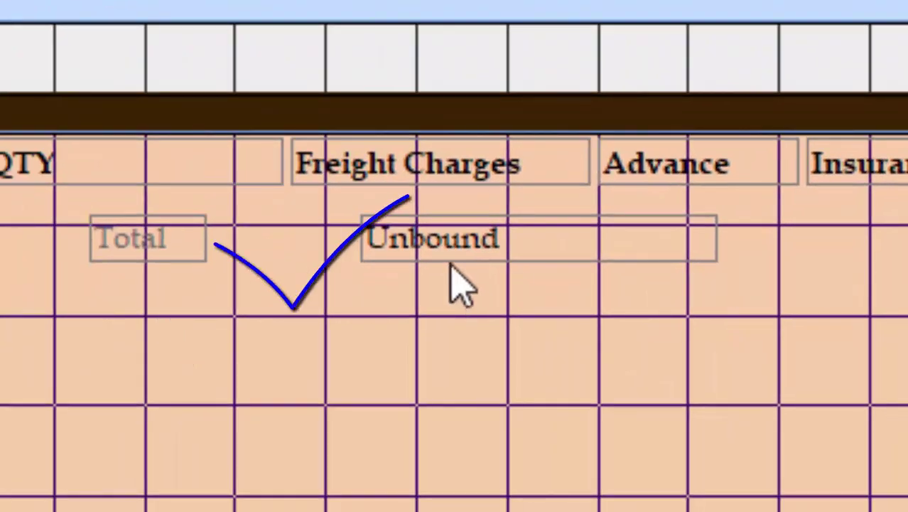
- Name the new unbound text box 'Total'
left_click(452, 258)
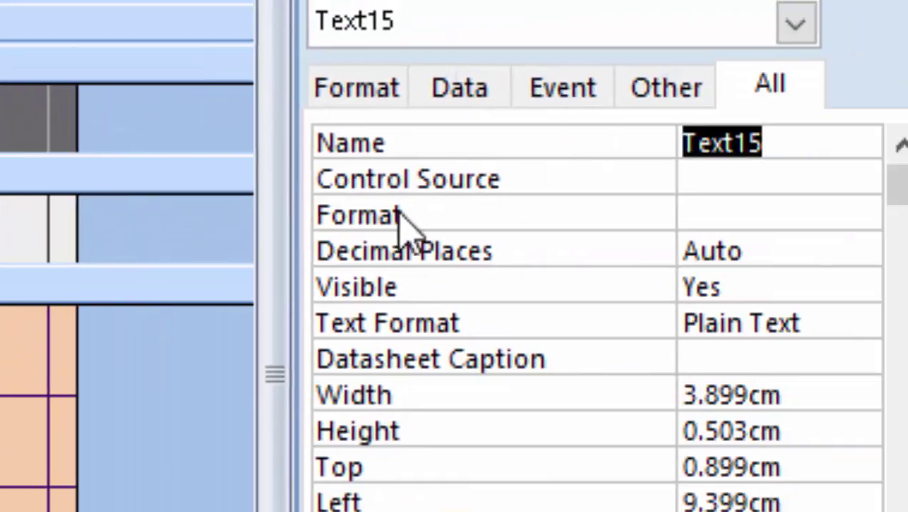
key("BackSpace")
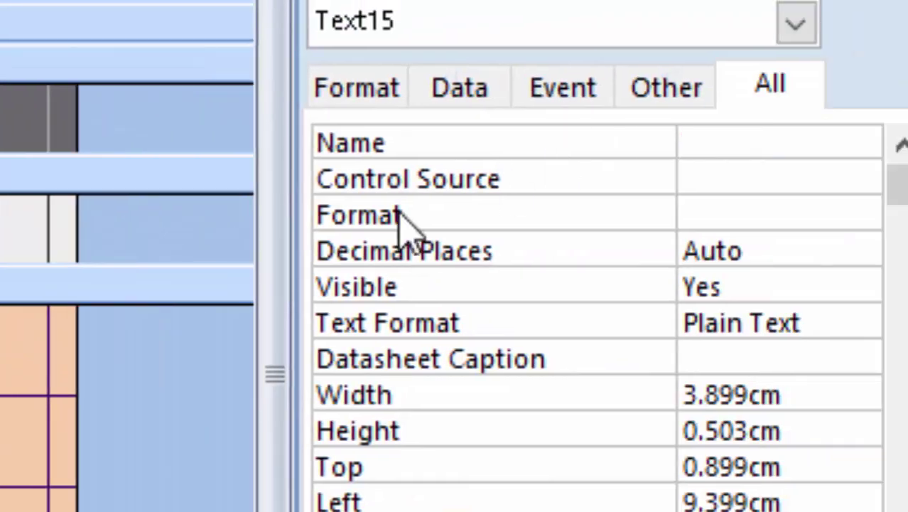
type("Tota")
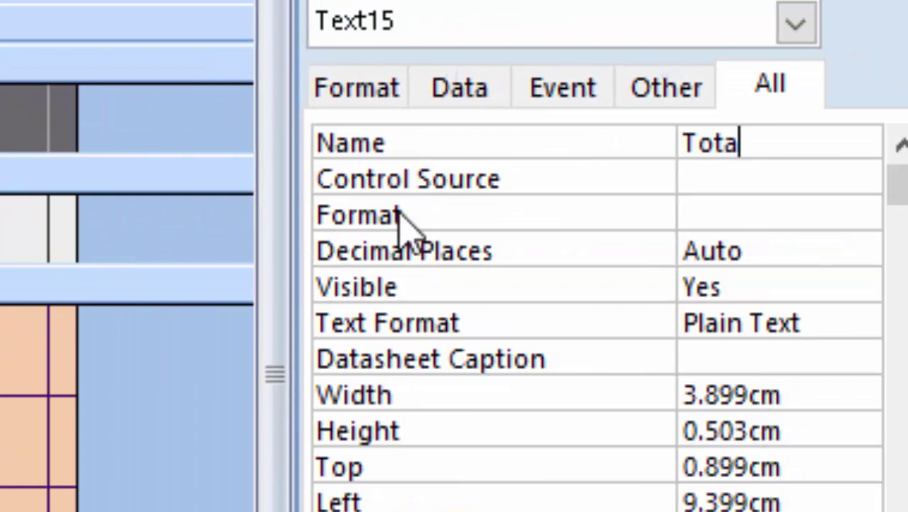
type("l")
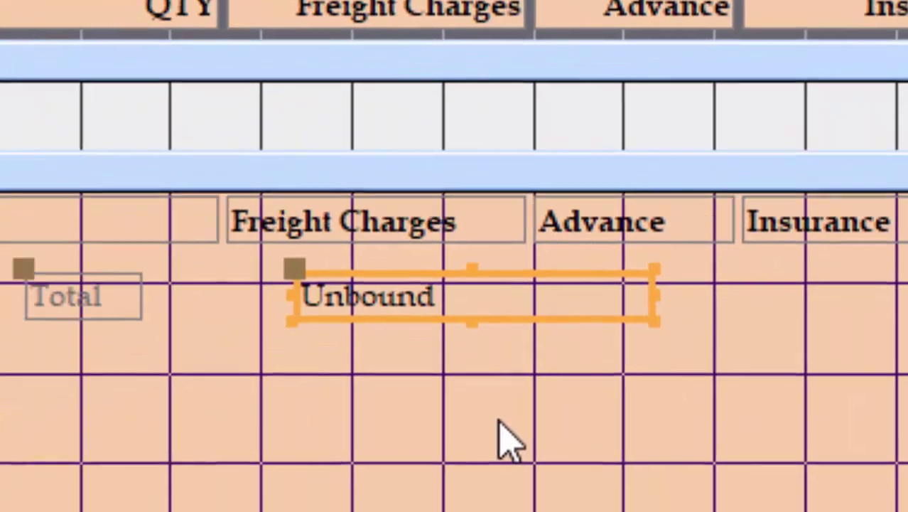
left_click_drag(499, 412, 29, 274)
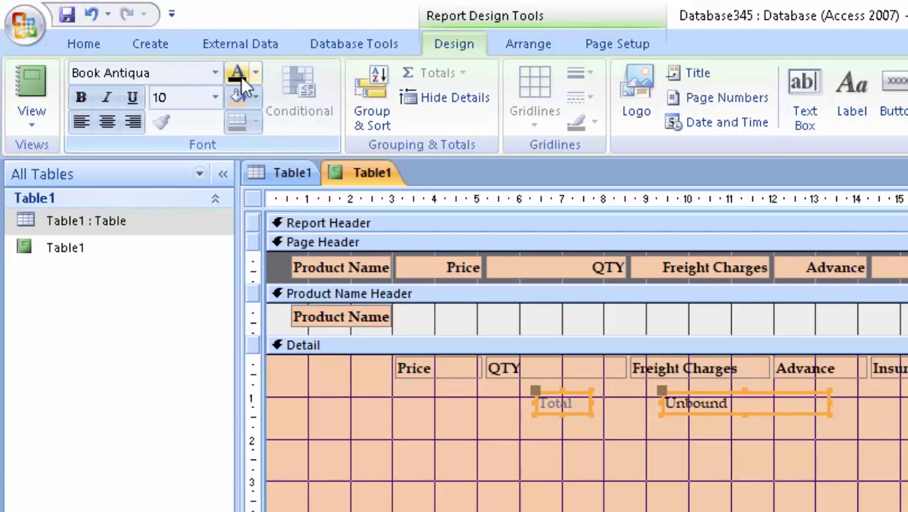
- Bold the Total controls and set the unbound box's Control Source to [Price]*[Unit]
left_click(81, 97)
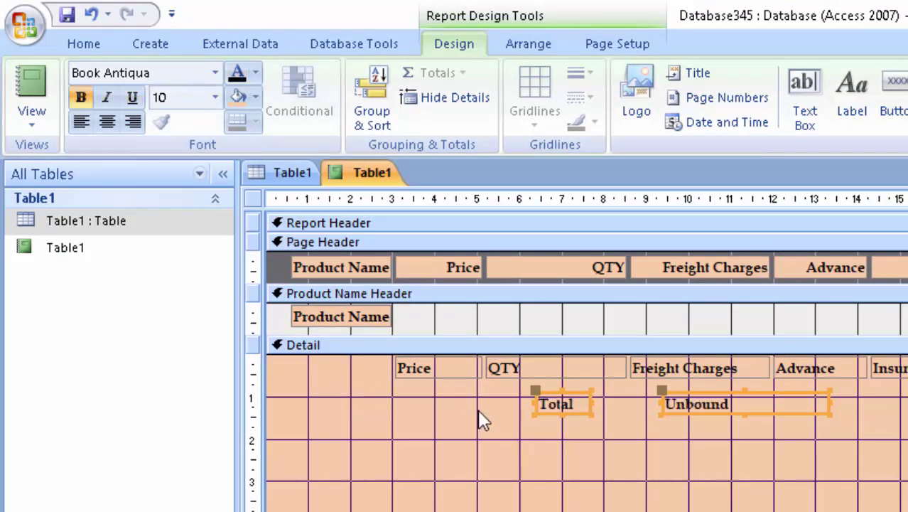
left_click(600, 483)
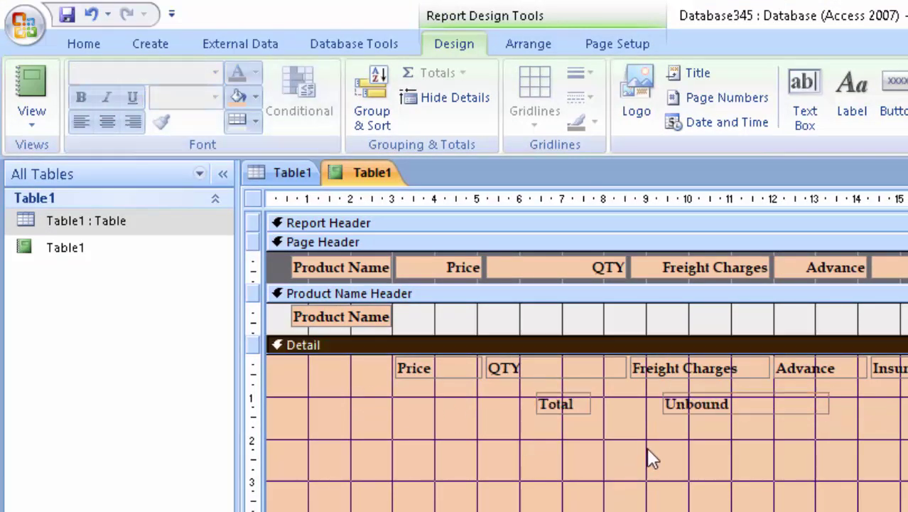
left_click(732, 410)
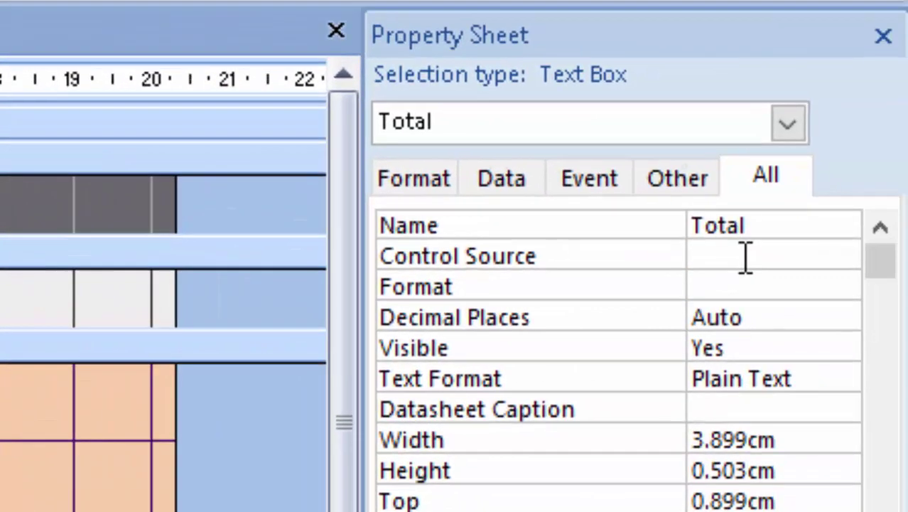
left_click(746, 257)
left_click(842, 259)
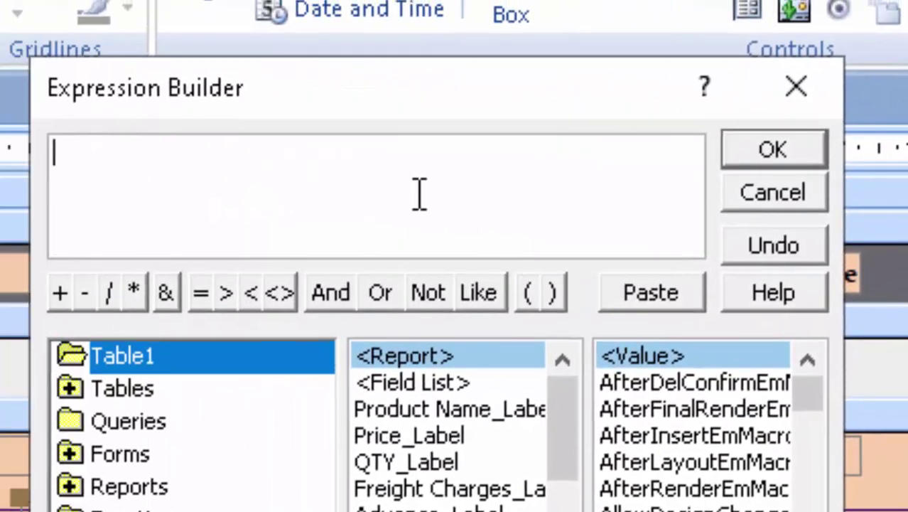
type("[Pri")
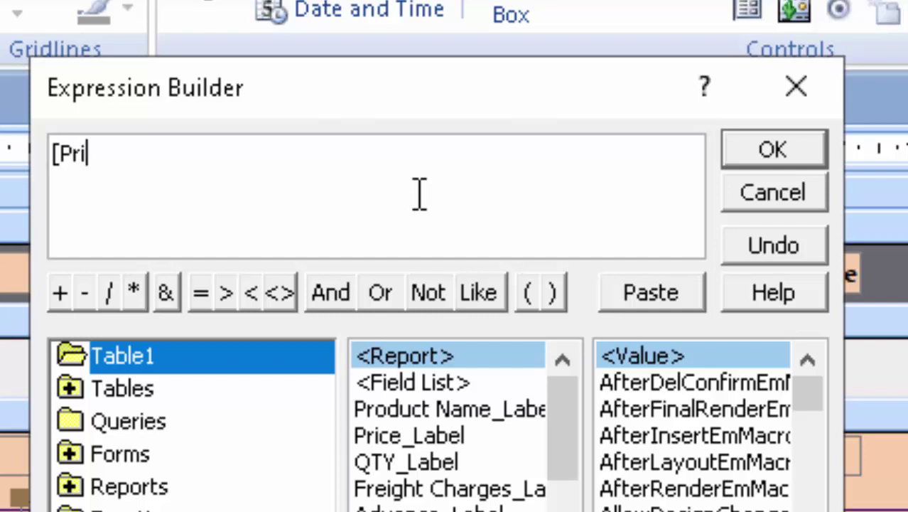
type("ce]")
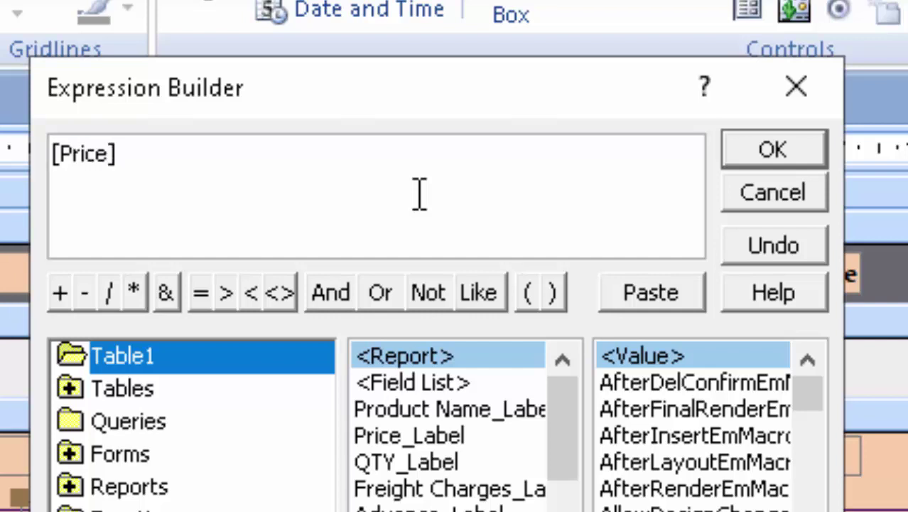
type("*[U")
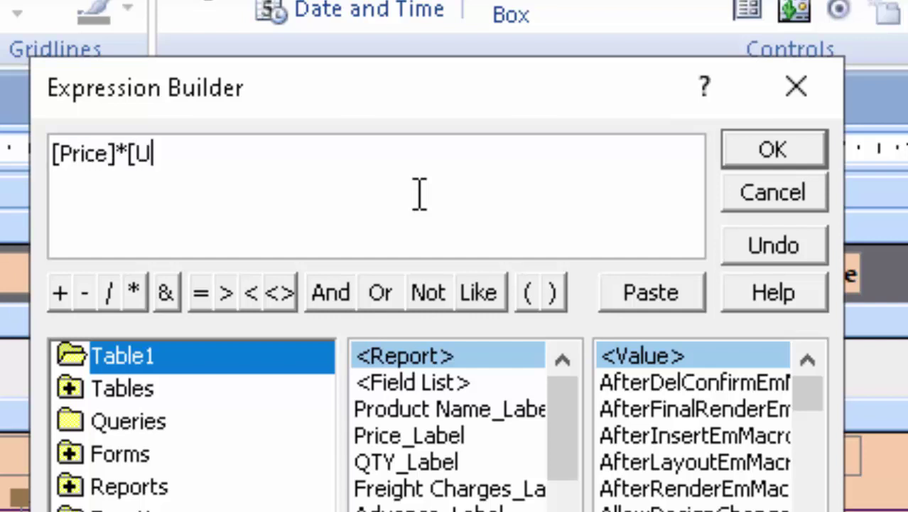
type("nit")
type("]")
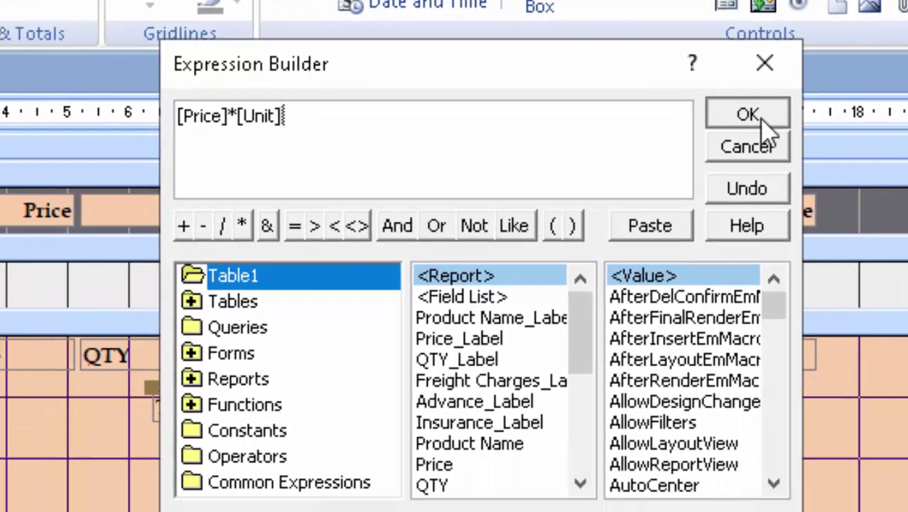
left_click(761, 119)
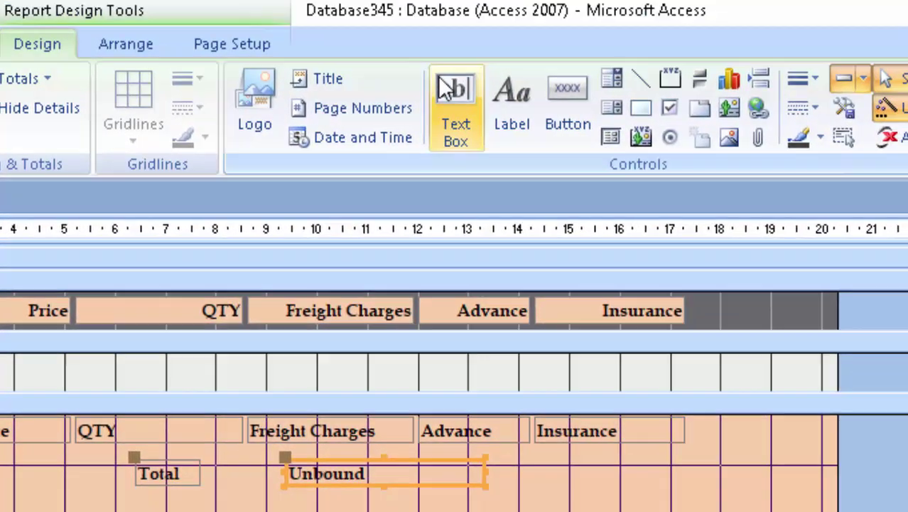
- Draw a second text box below the formula box and caption its label 'Total Amount'
left_click(462, 89)
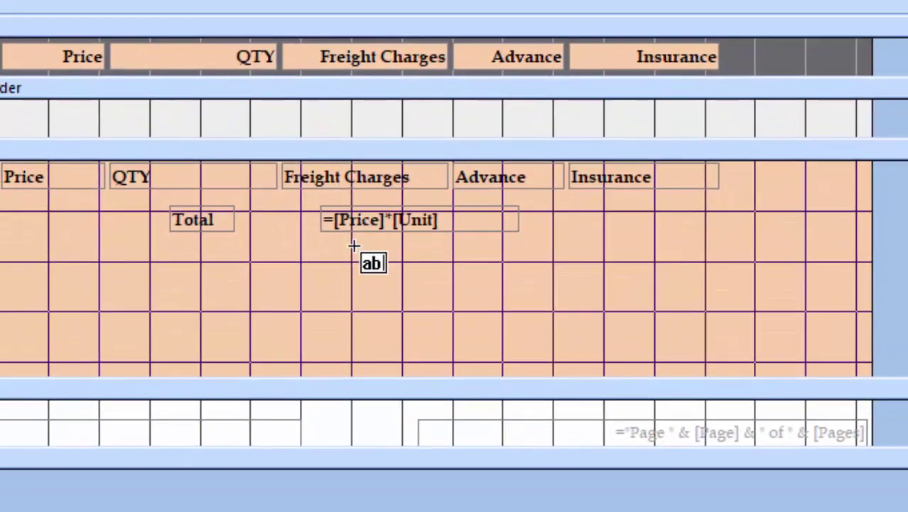
mouse_move(326, 238)
left_mouse_down()
mouse_move(387, 256)
mouse_move(512, 264)
left_mouse_up()
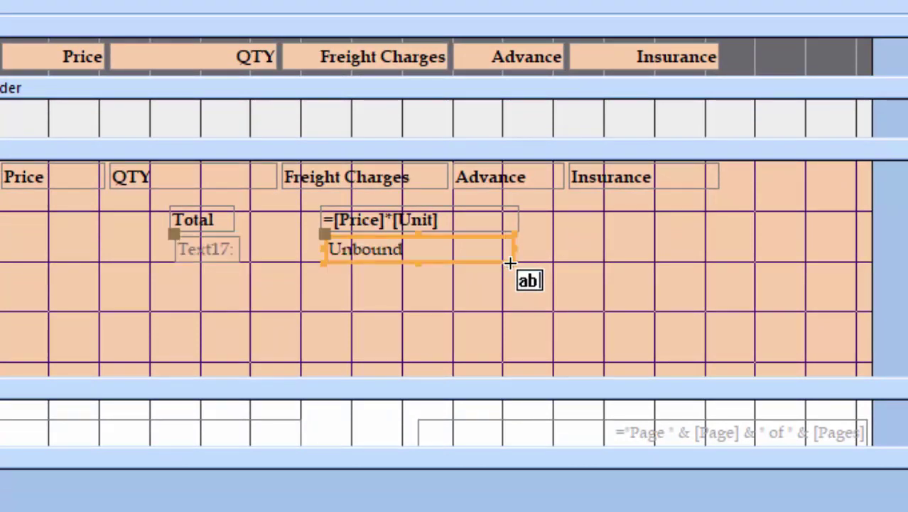
left_click(223, 252)
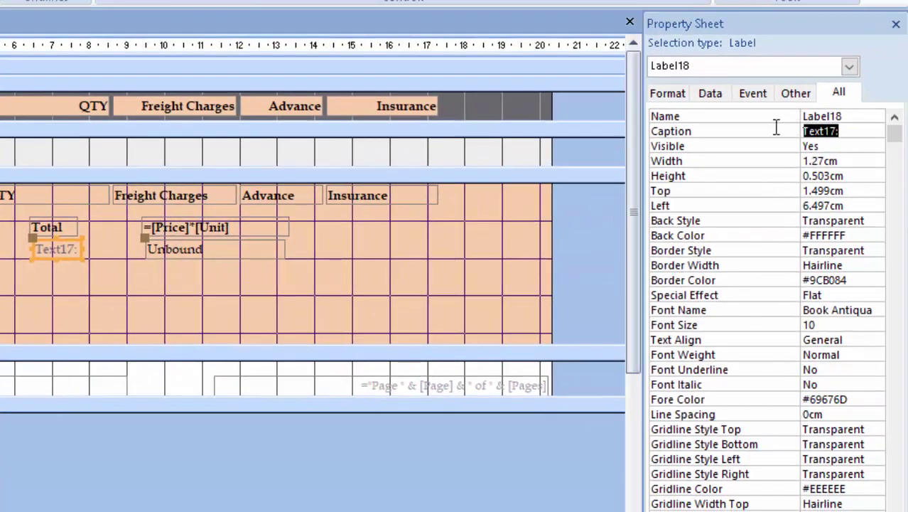
key("Delete")
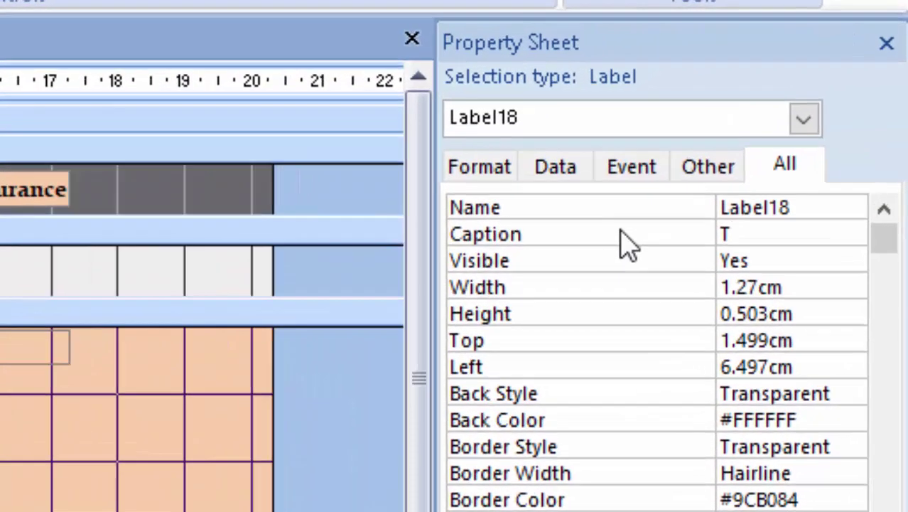
type("ota")
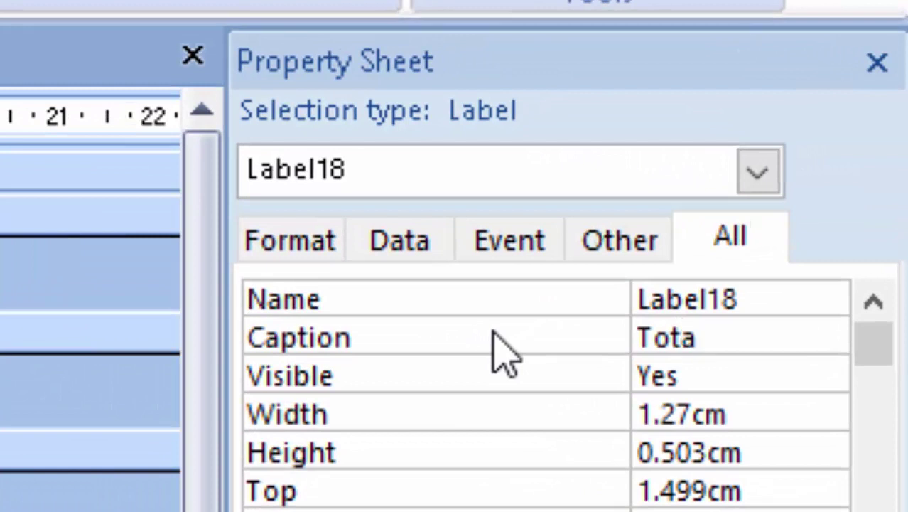
type("l ")
type("Amount")
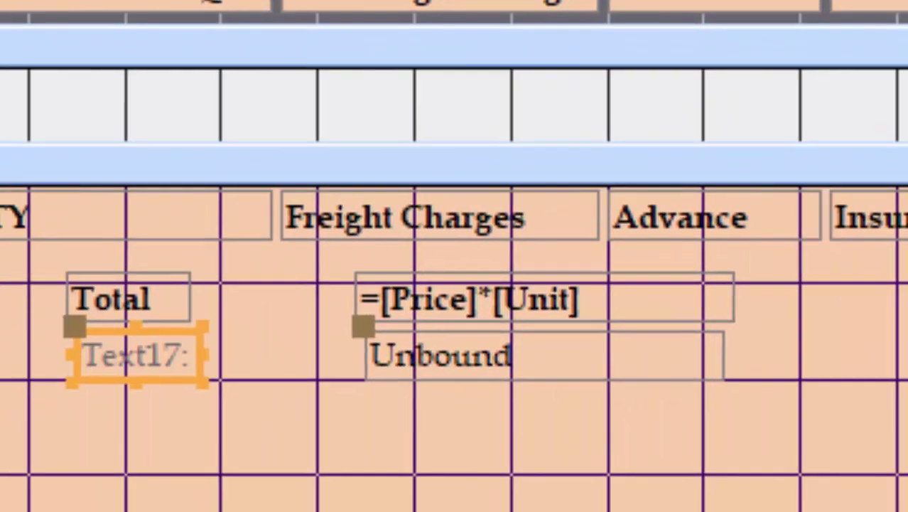
- Rename the new text box to 'Total Amount' in the Property Sheet
left_click(626, 355)
left_click(195, 366)
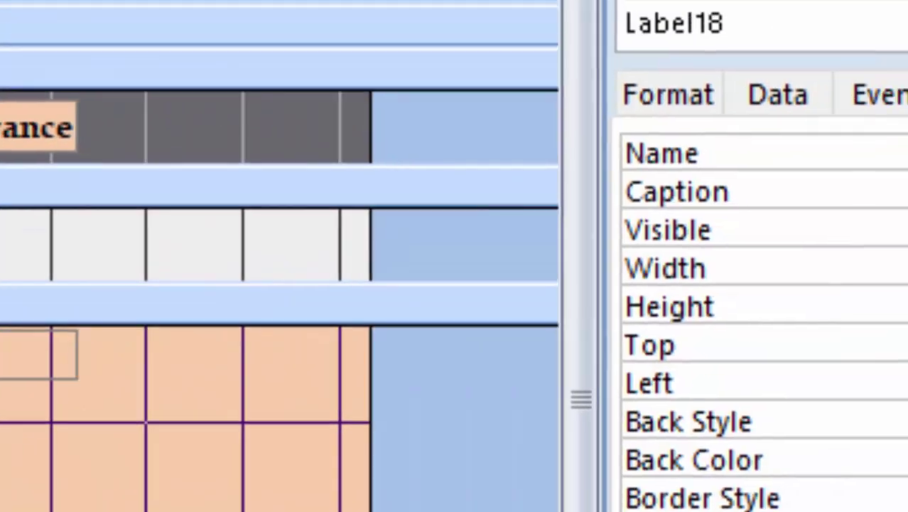
right_click(668, 241)
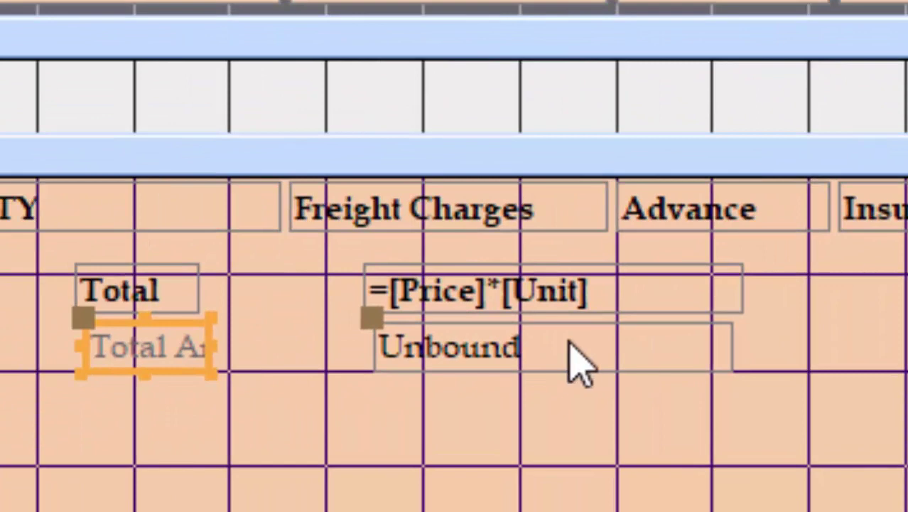
left_click(476, 365)
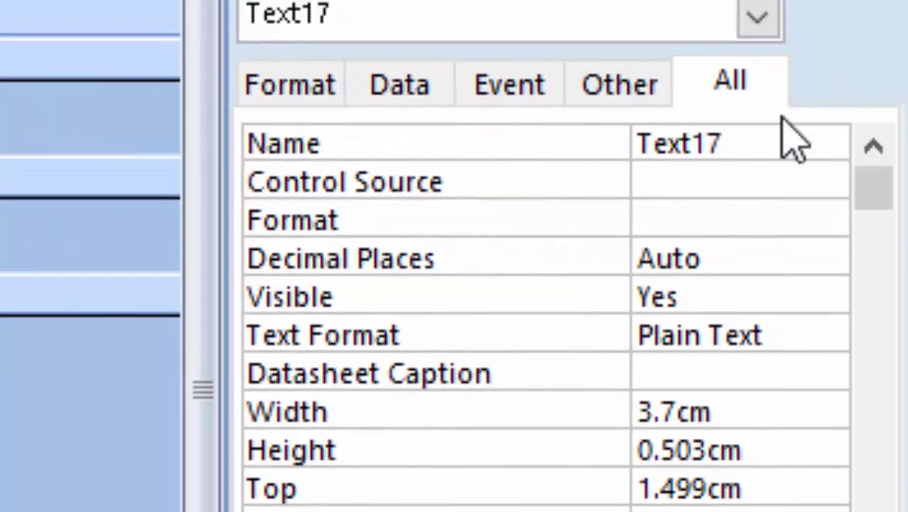
left_click(760, 152)
key("BackSpace")
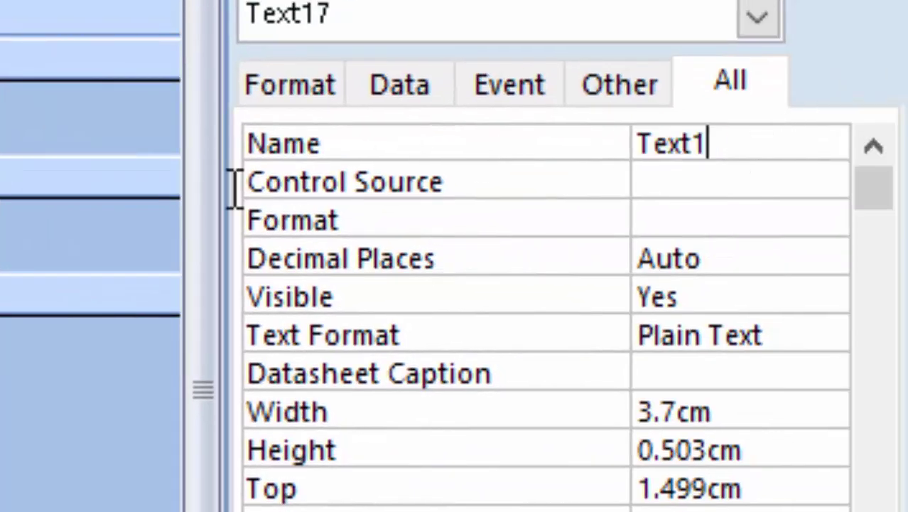
type("Total Amount")
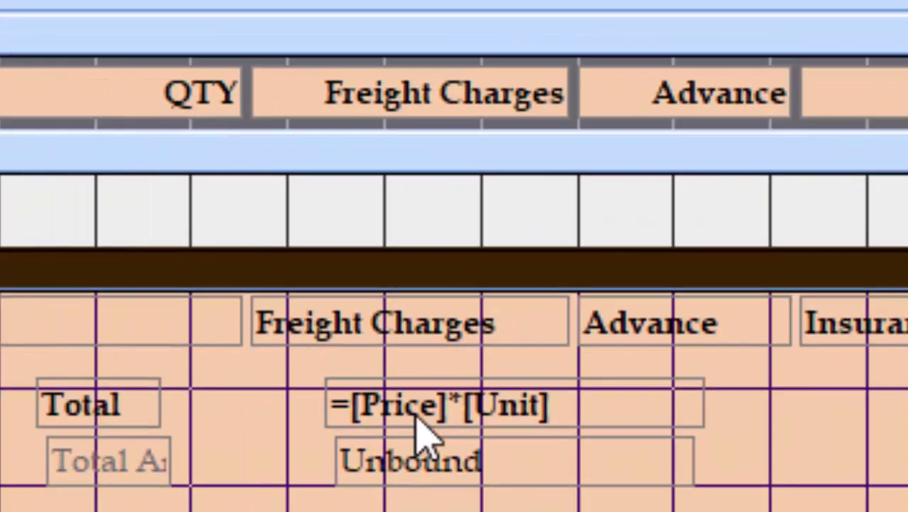
- Copy bold formatting onto the Total Amount label with Format Painter and widen it
left_click(525, 393)
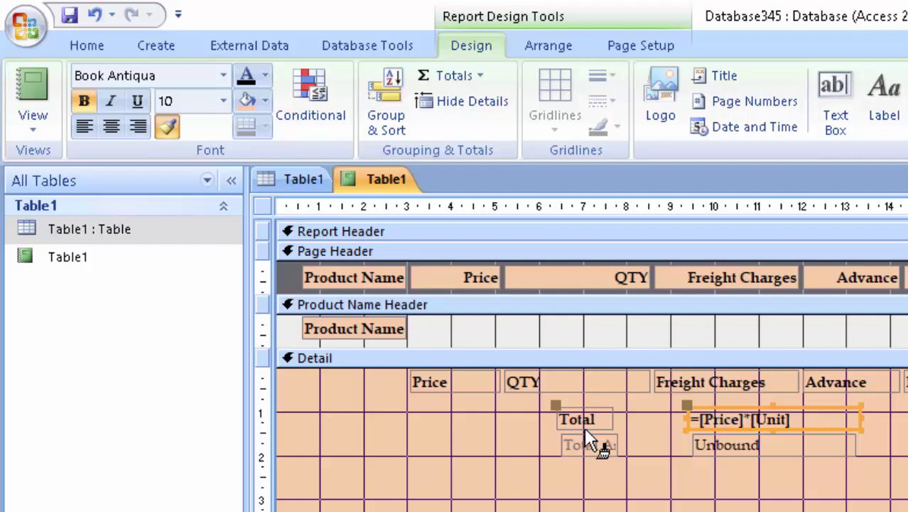
left_click(594, 445)
left_click(609, 446)
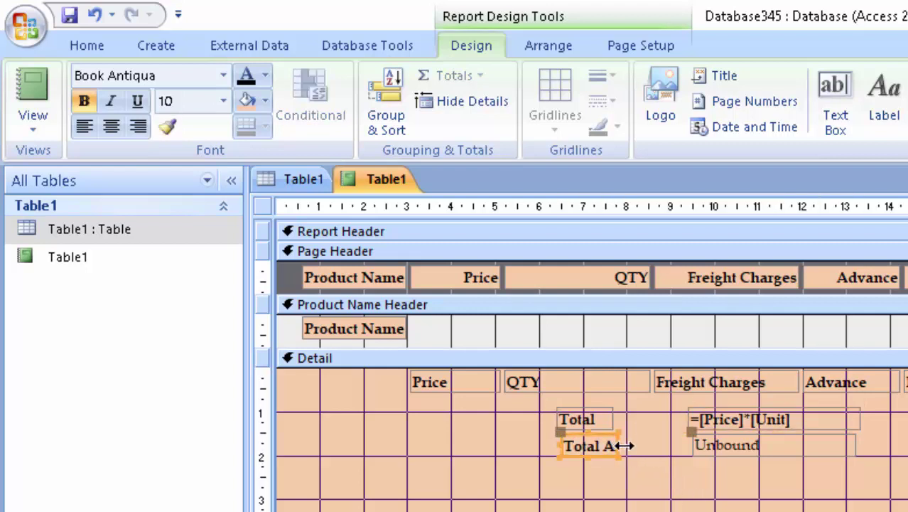
left_click_drag(617, 445, 663, 467)
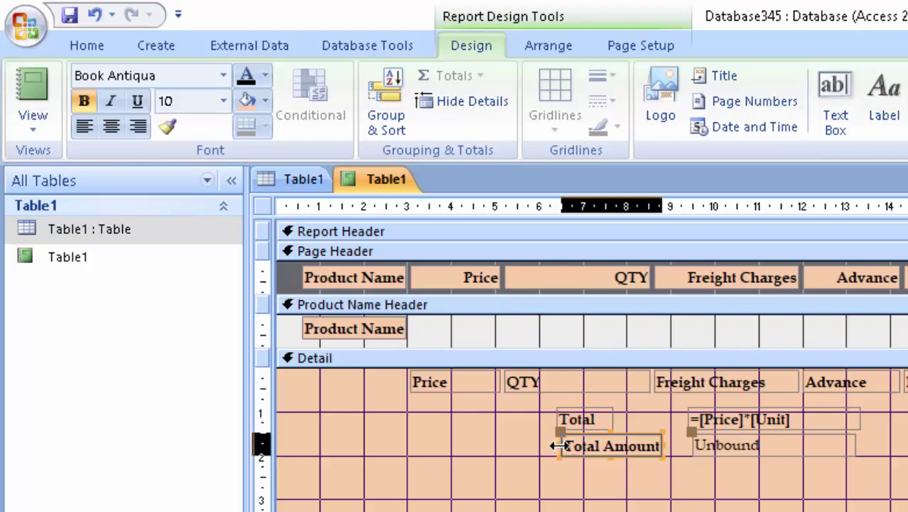
left_click_drag(560, 446, 547, 445)
left_click(755, 447)
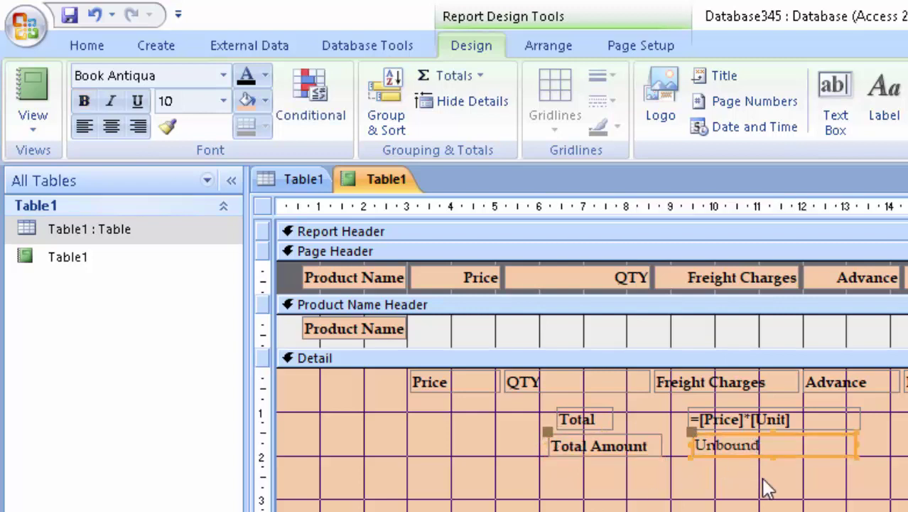
- Bold the Total Amount box, set its source to [Total]+[Freight Charges]-[Insurance], and widen it
left_click(83, 101)
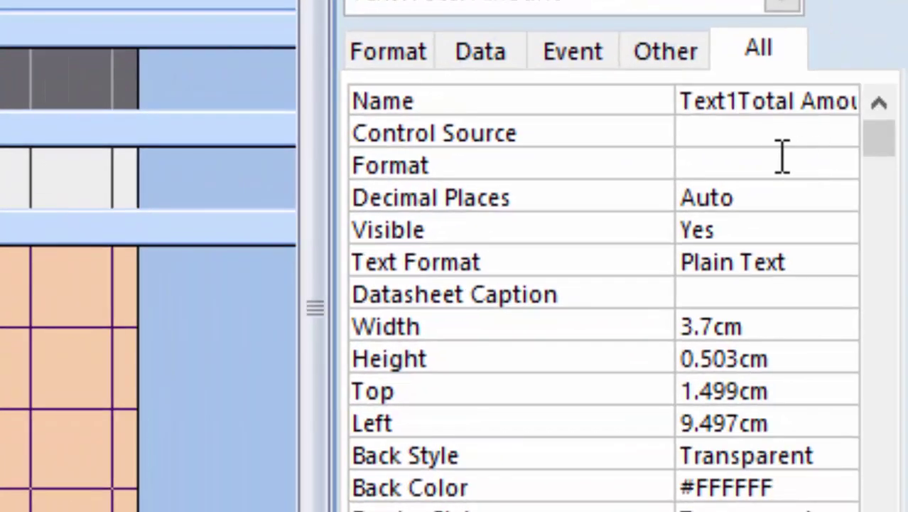
left_click(769, 133)
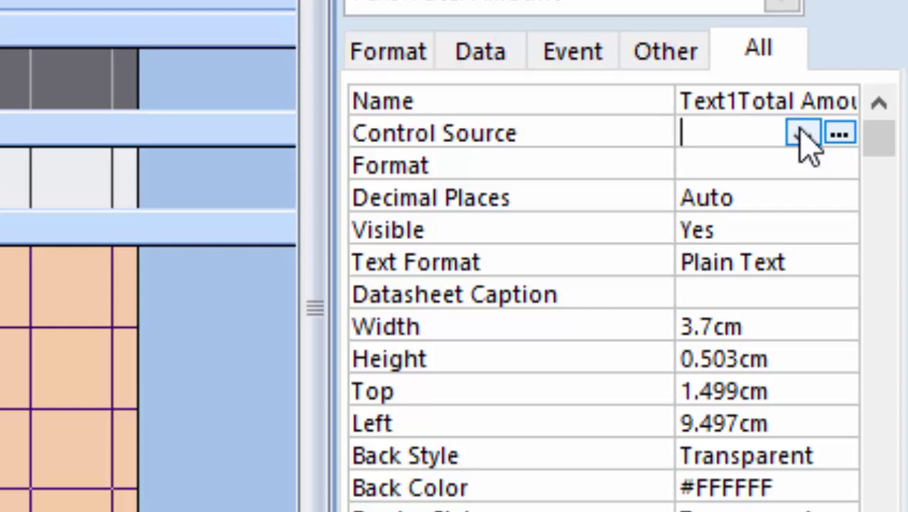
type("[")
key("BackSpace")
type("t")
key("BackSpace")
type("[Tot")
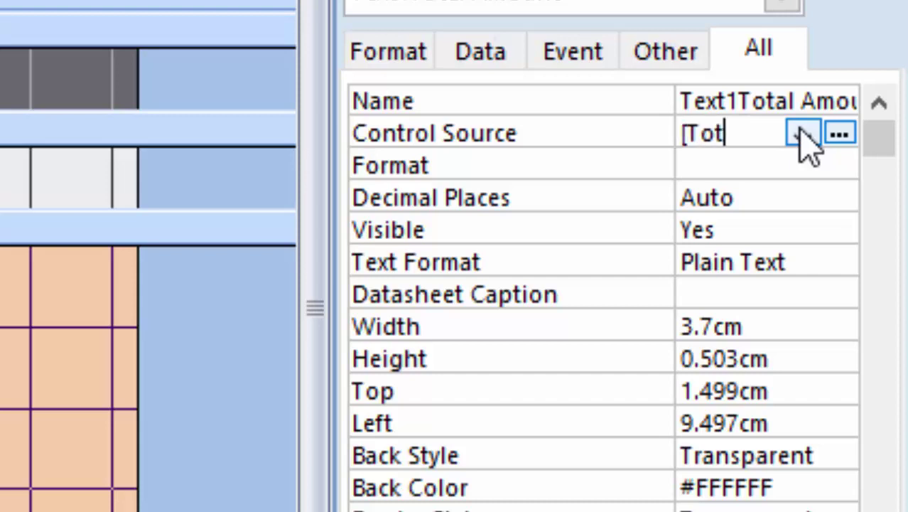
type("al]")
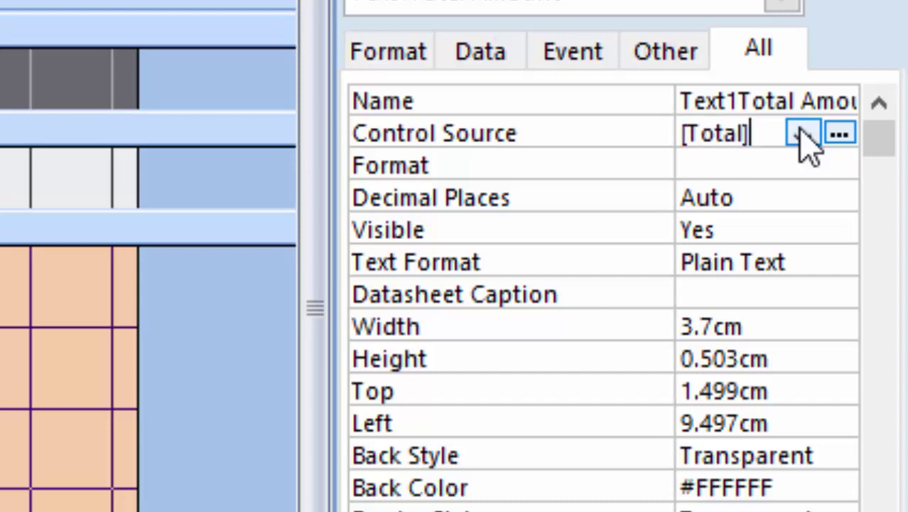
type(" +")
type("[F")
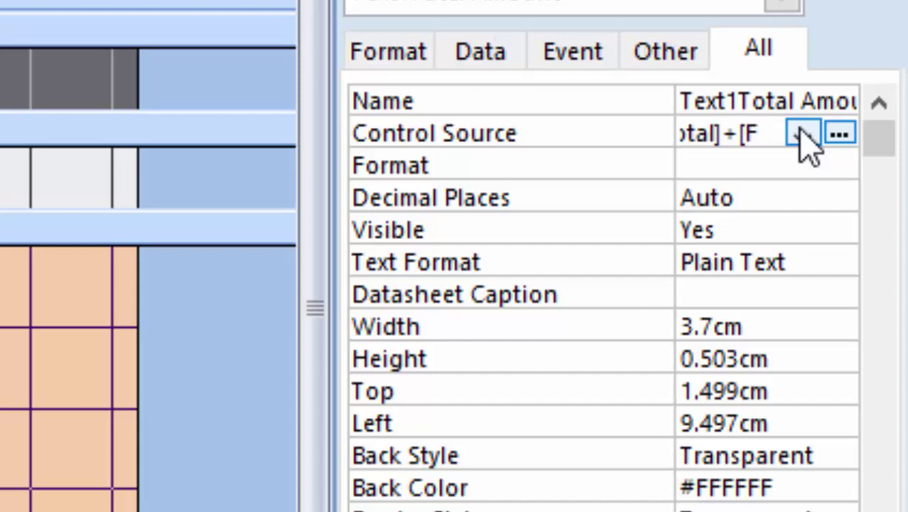
type("rei")
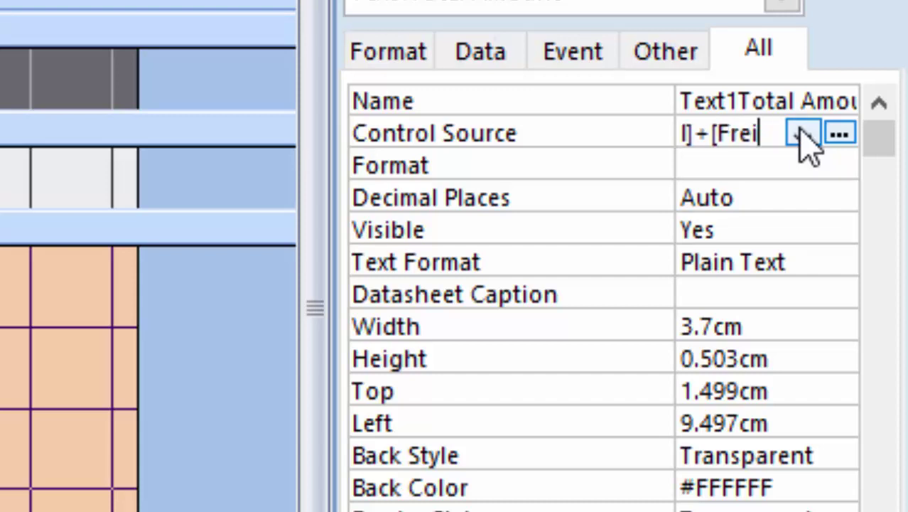
type("ght C")
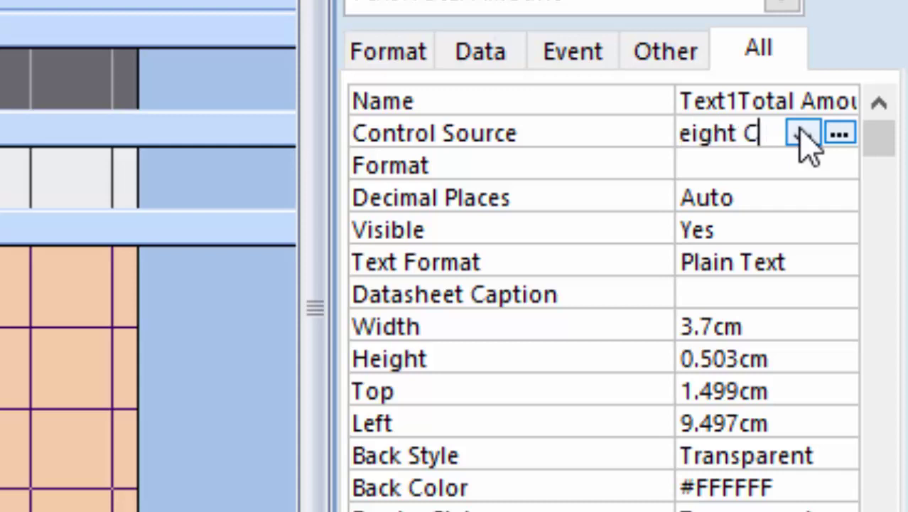
type("harg")
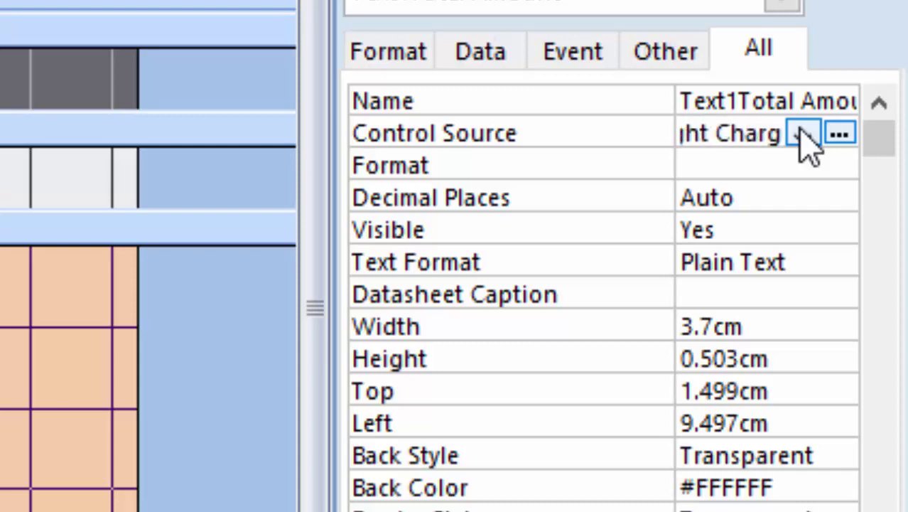
type("es]")
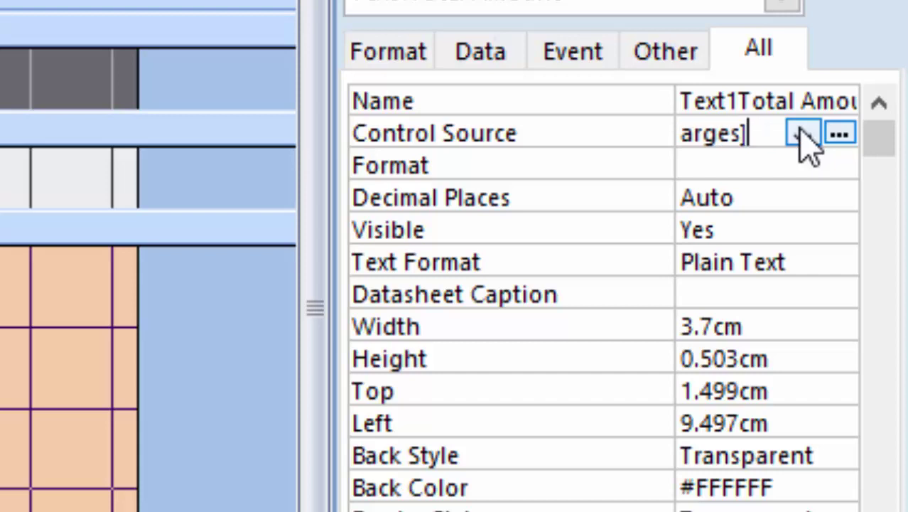
type(" -")
type("Insu")
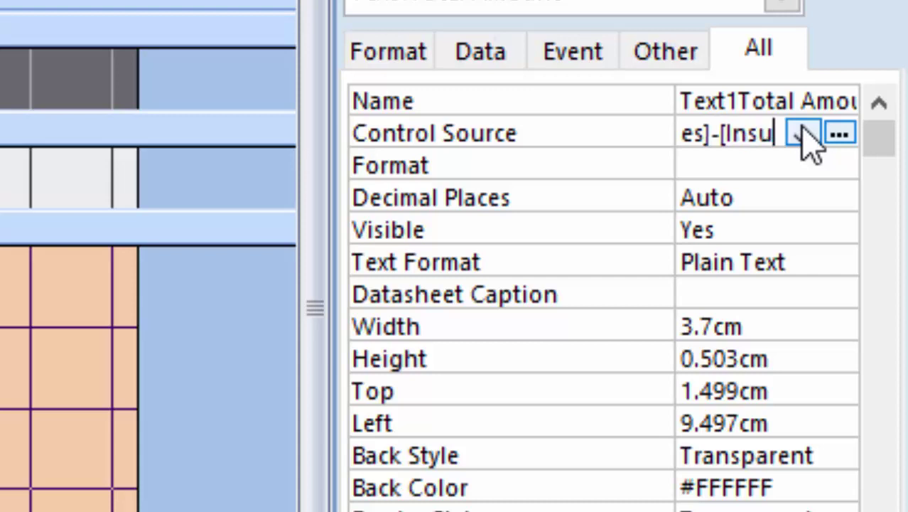
type("rance")
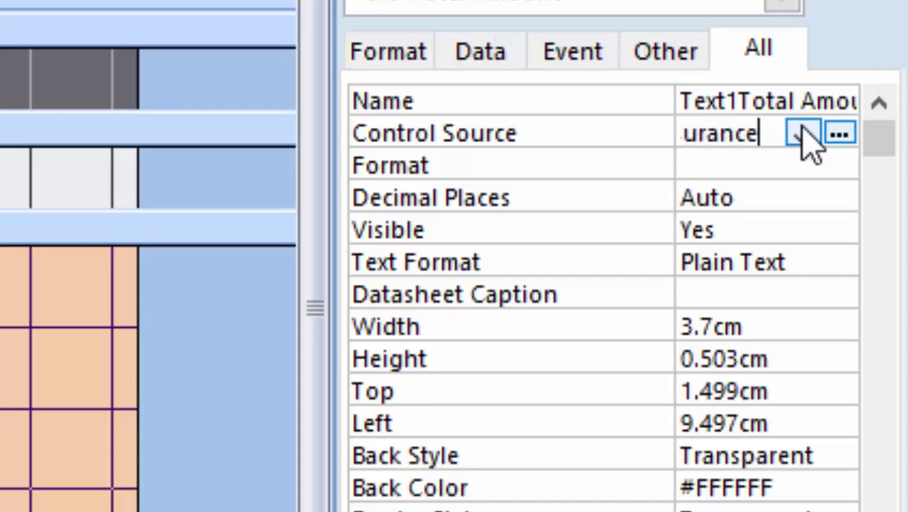
type("]")
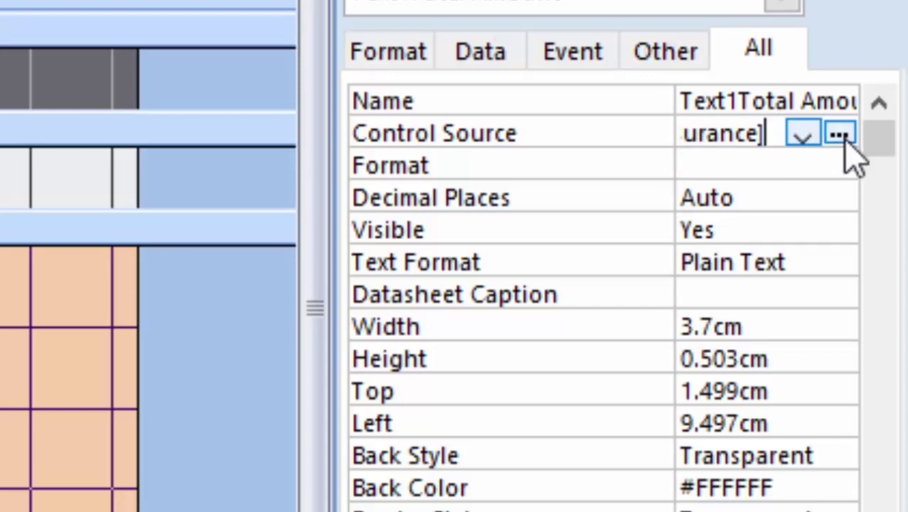
left_click(839, 135)
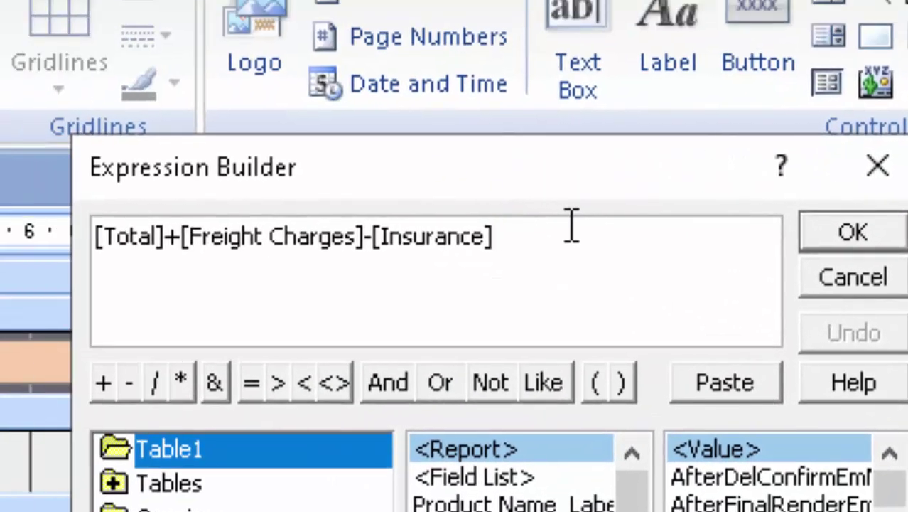
left_click(833, 229)
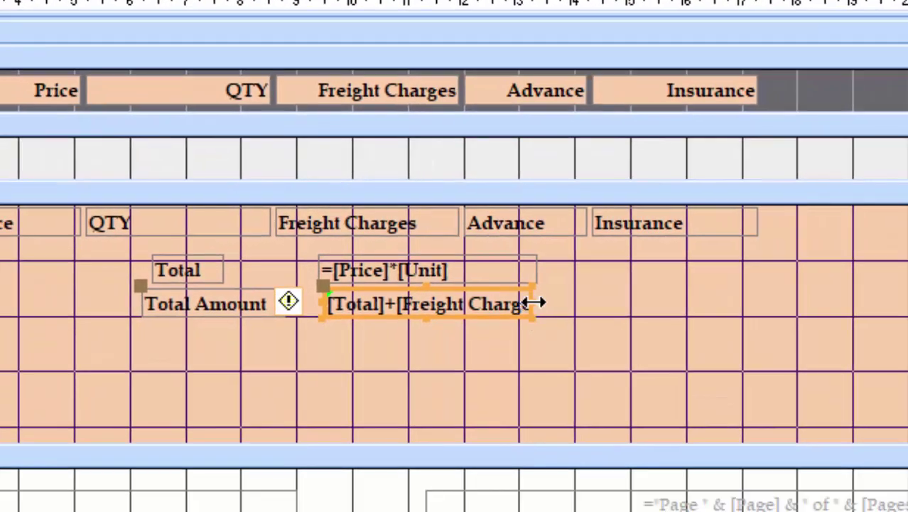
left_click_drag(549, 307, 563, 308)
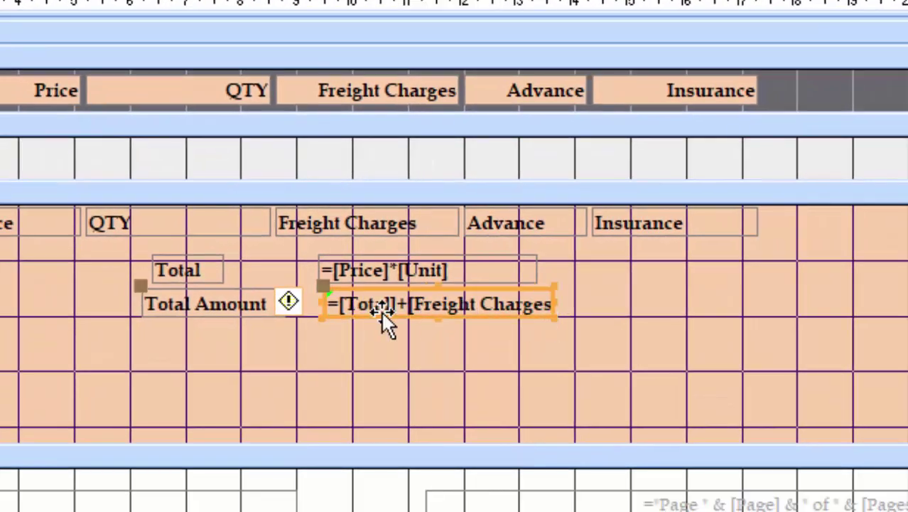
- Draw a new text box below Total Amount and caption its label 'After Advance'
left_click(345, 339)
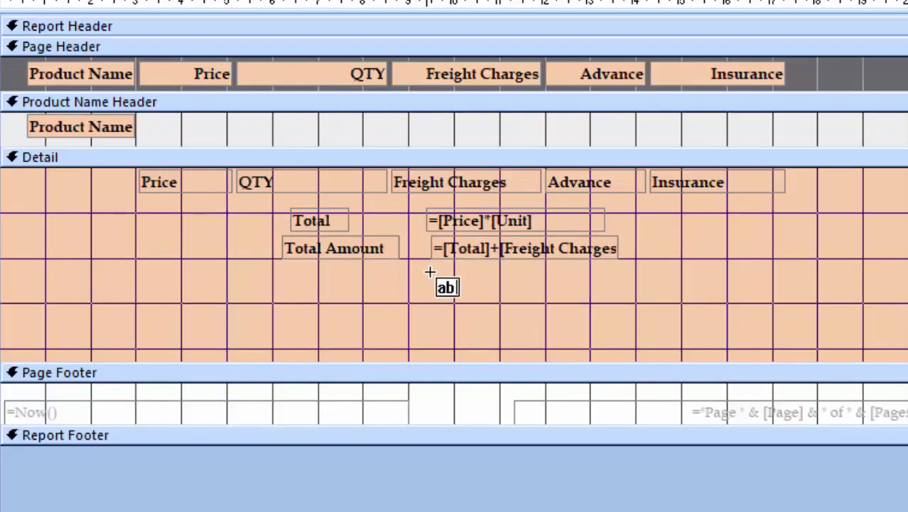
left_click_drag(425, 273, 614, 297)
left_click(248, 319)
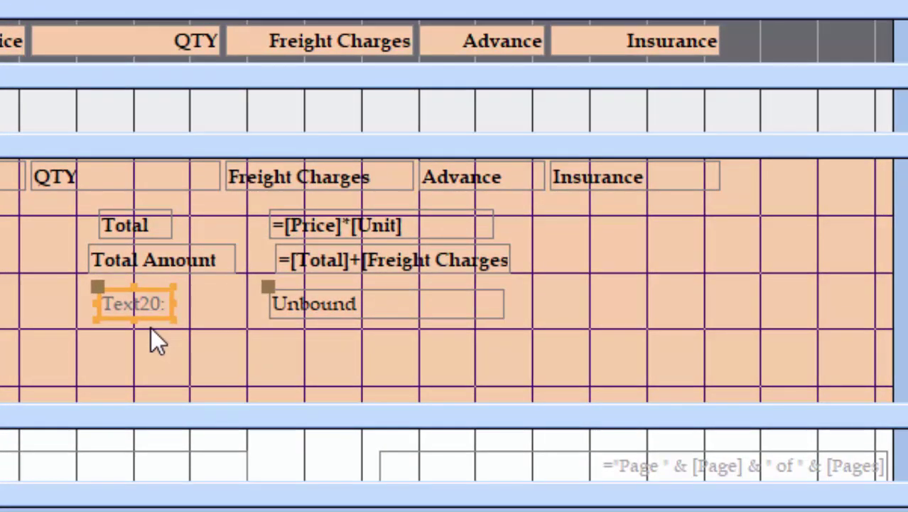
type("Aft")
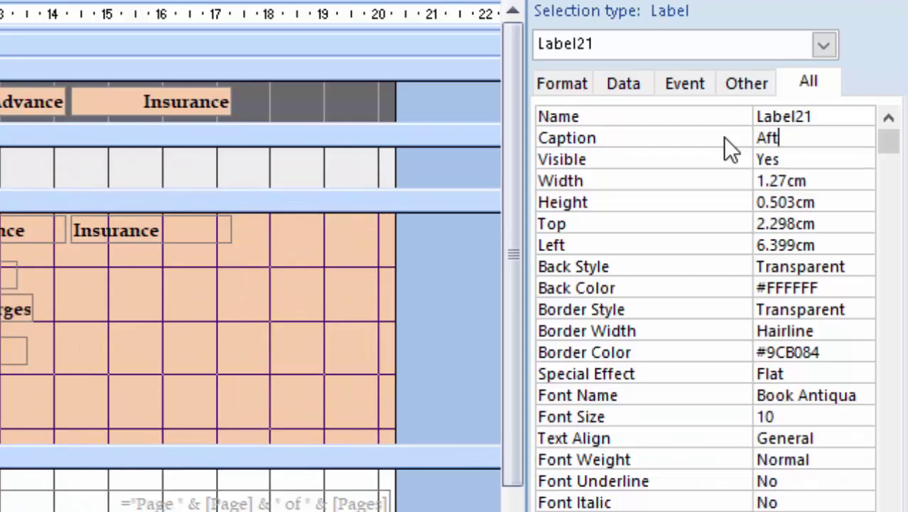
type("er Adv")
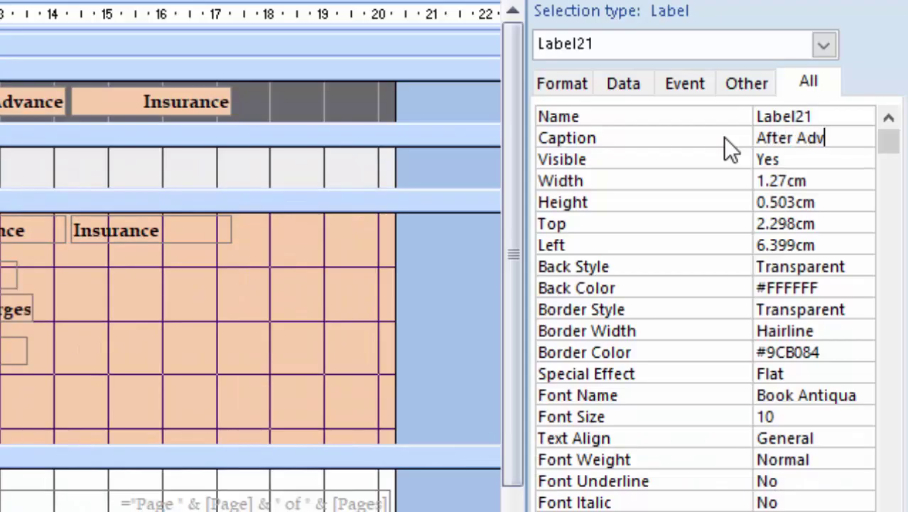
type("ance")
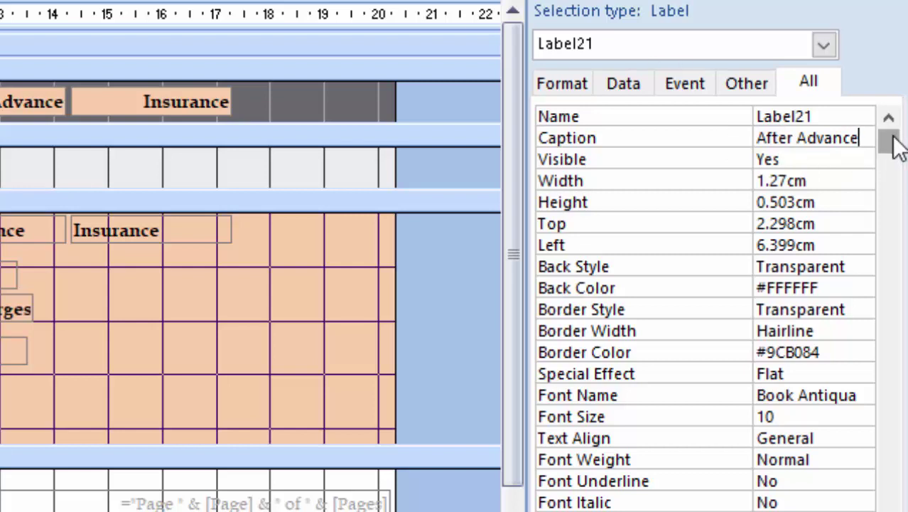
left_click_drag(869, 136, 671, 135)
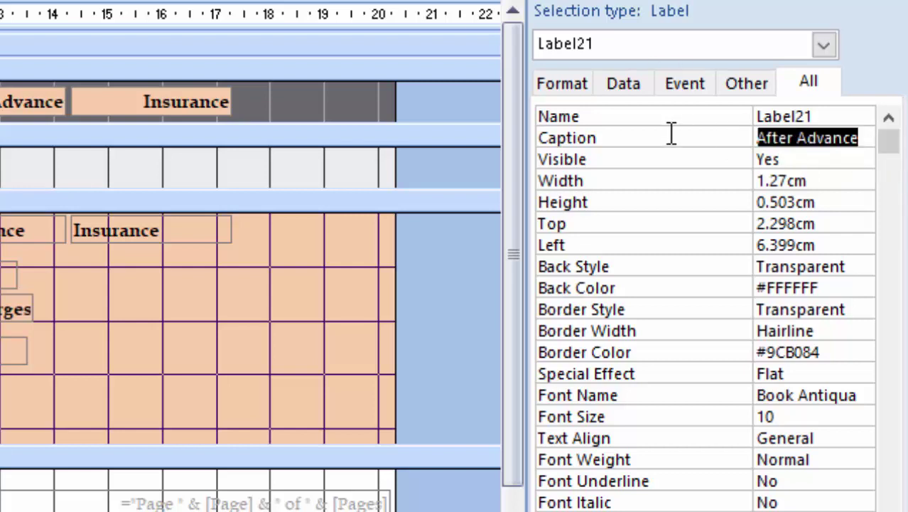
right_click(810, 137)
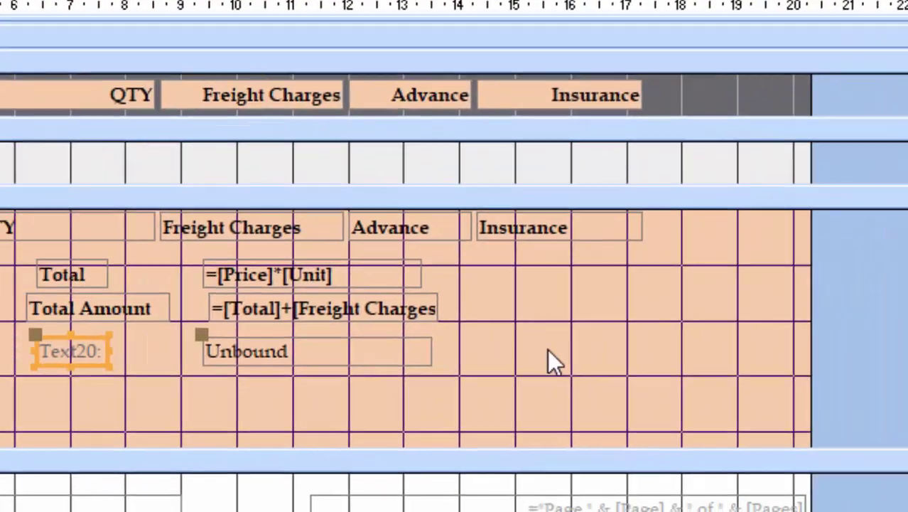
- Name the new text box 'After Advance' and open its Control Source expression builder
left_click(497, 346)
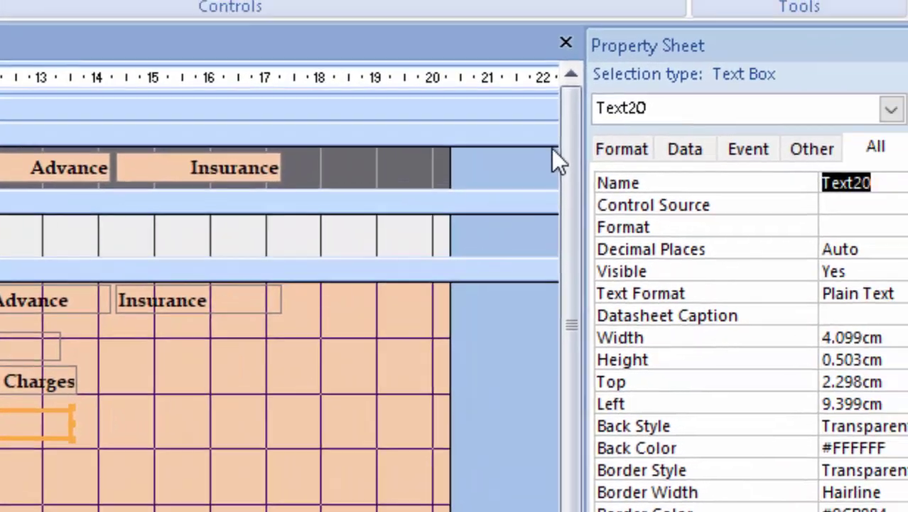
key("BackSpace")
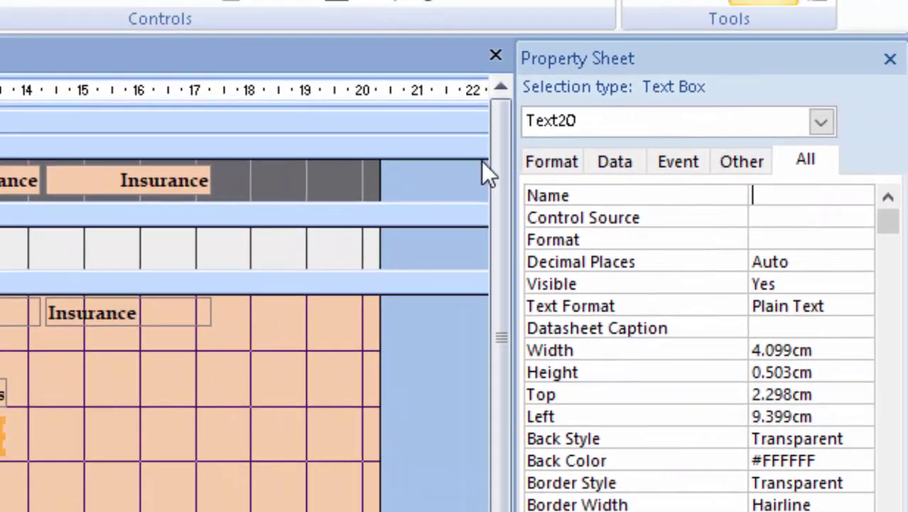
type("After Advance")
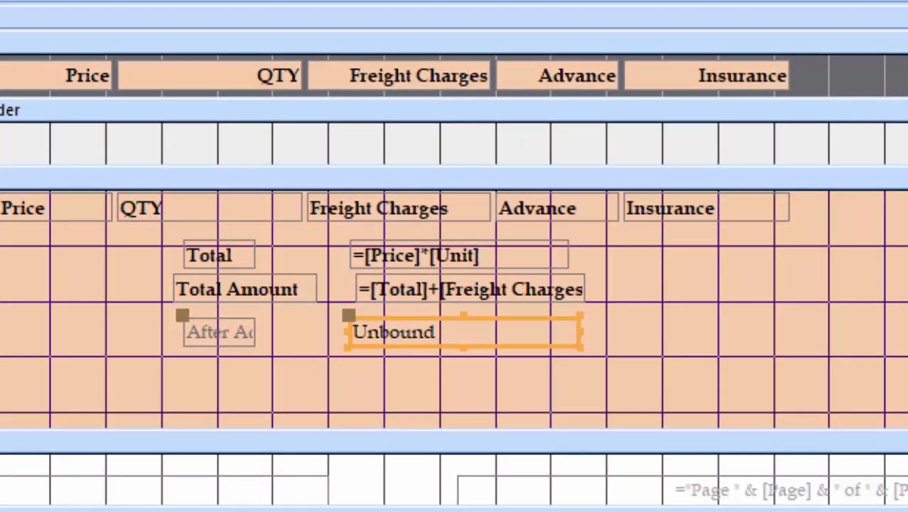
double_click(525, 344)
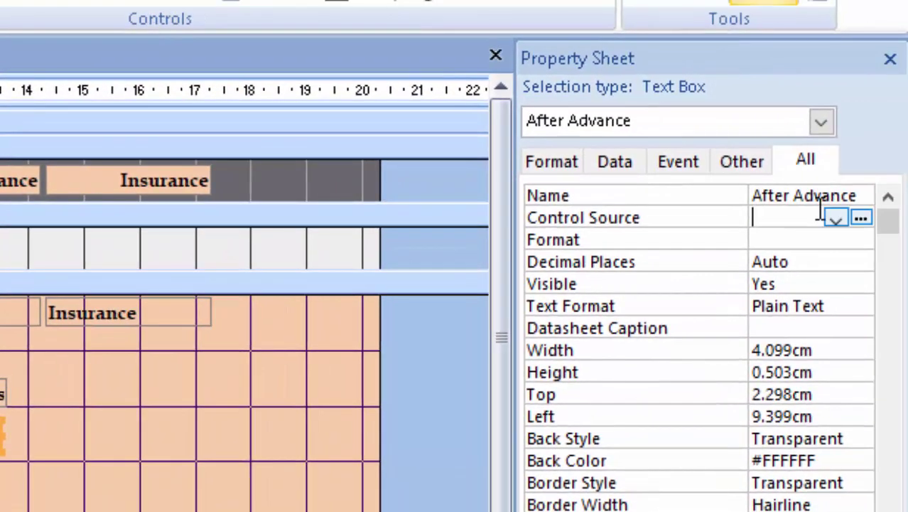
left_click(861, 218)
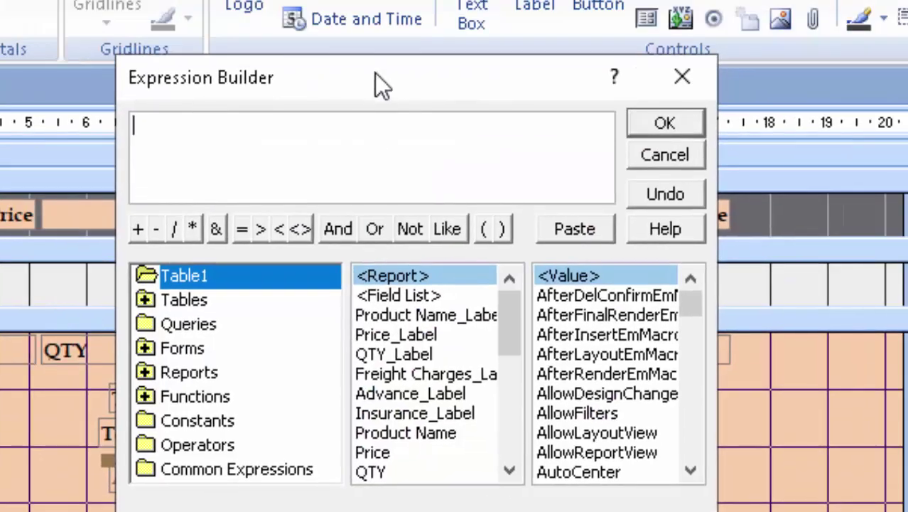
- Enter the expression [Total]-[Advance] for the After Advance box and confirm it
mouse_move(382, 85)
left_mouse_down()
mouse_move(668, 224)
mouse_move(762, 243)
left_mouse_up()
type("[T")
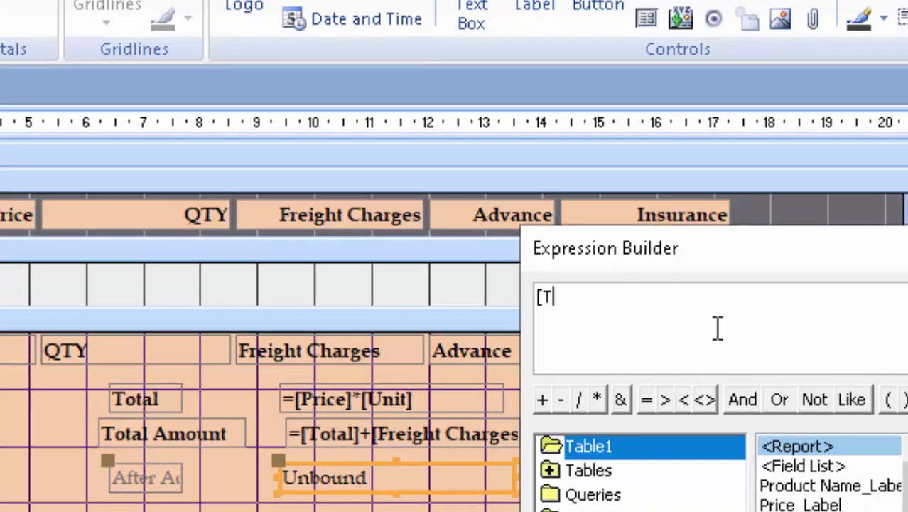
type("otal")
type("]-[")
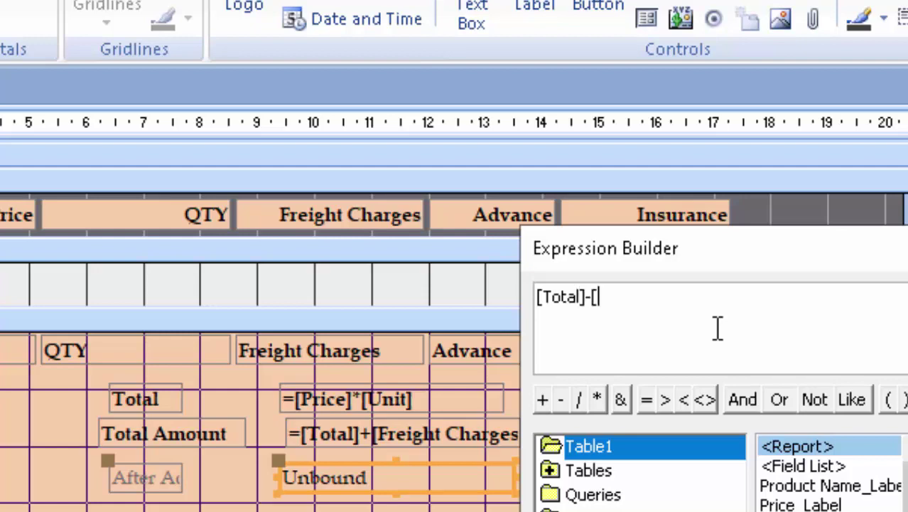
type("A")
type("d")
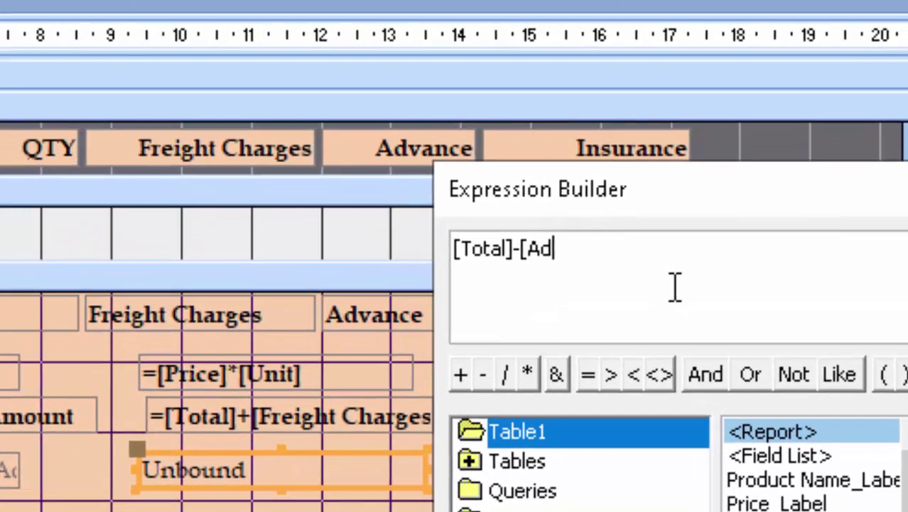
type("vance")
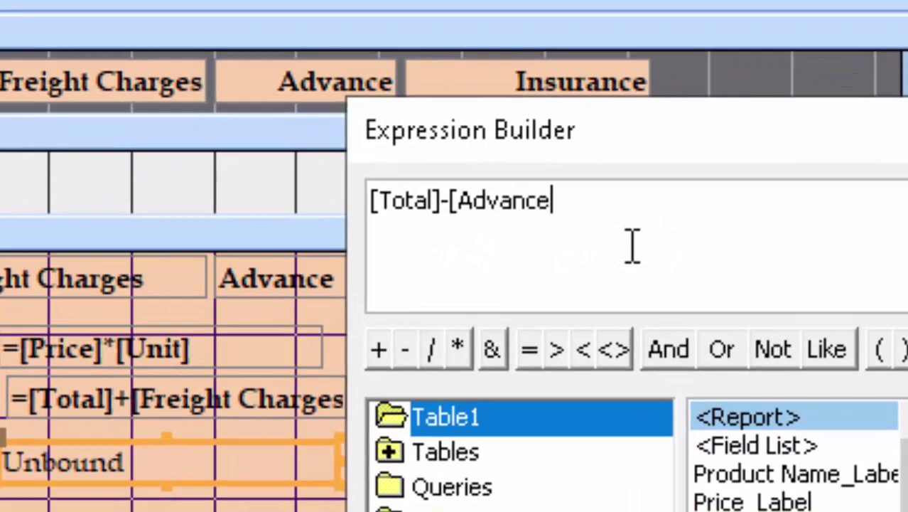
type("]")
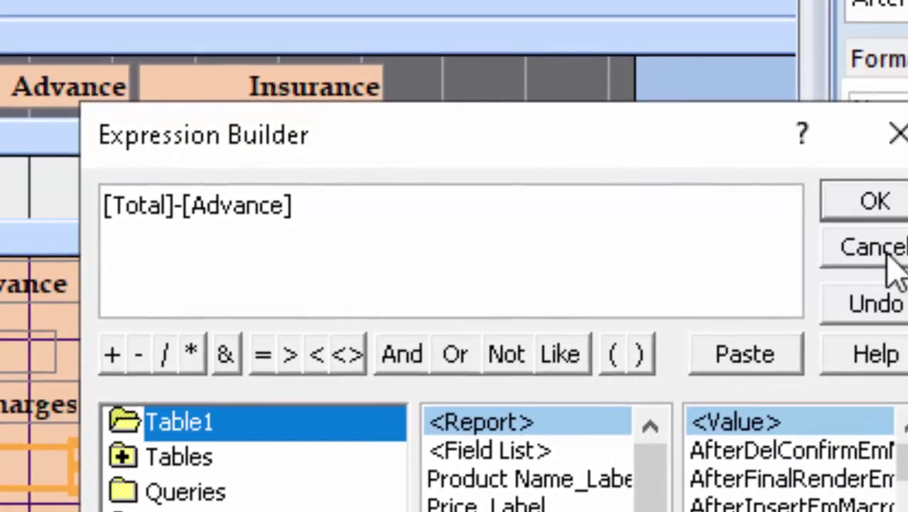
left_click(885, 248)
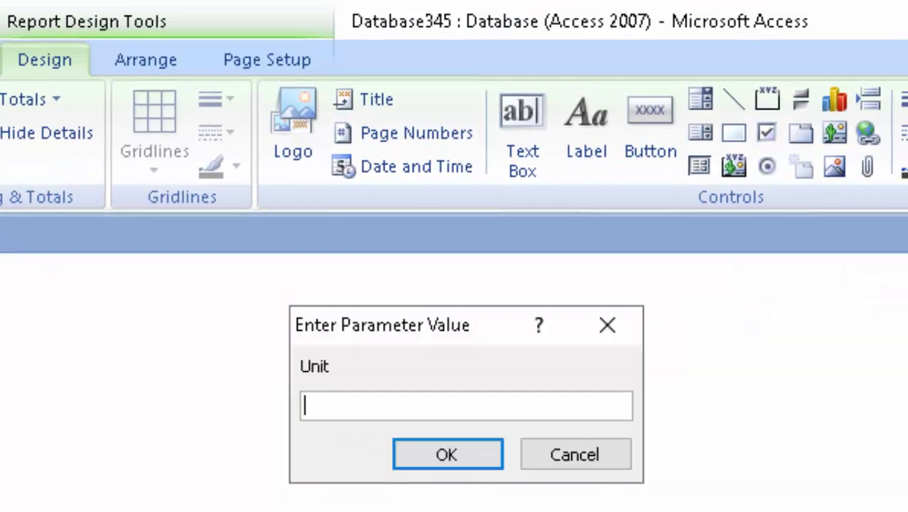
- Dismiss the Unit prompt and change the Total formula from =[Price]*[Unit] to =[Price]*[QTY]
left_click(424, 449)
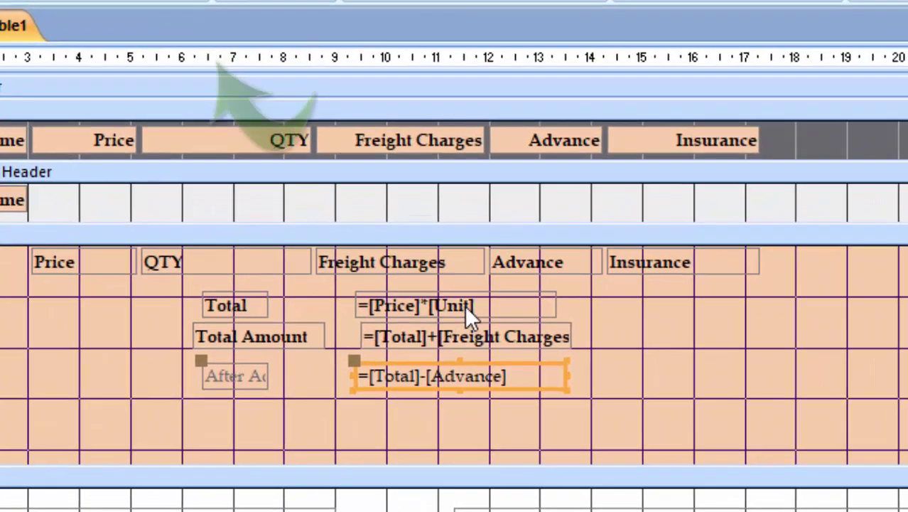
left_click(471, 356)
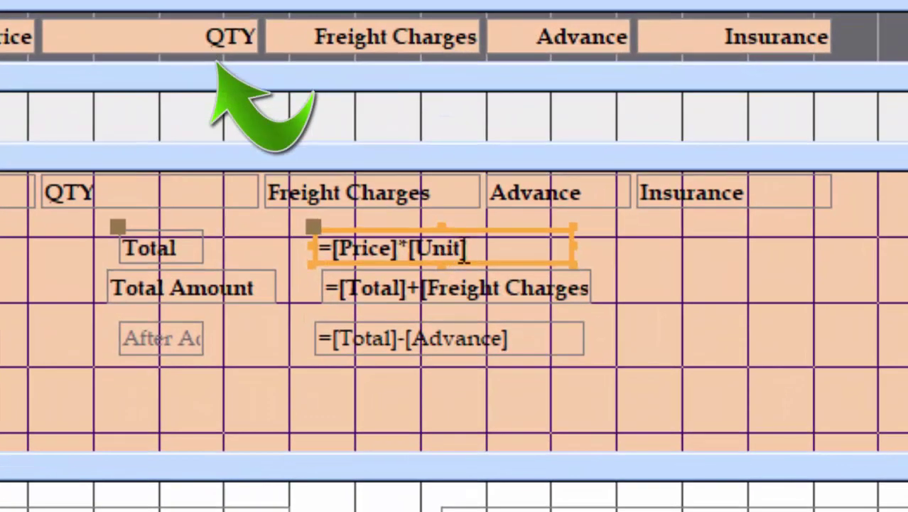
left_click(466, 254)
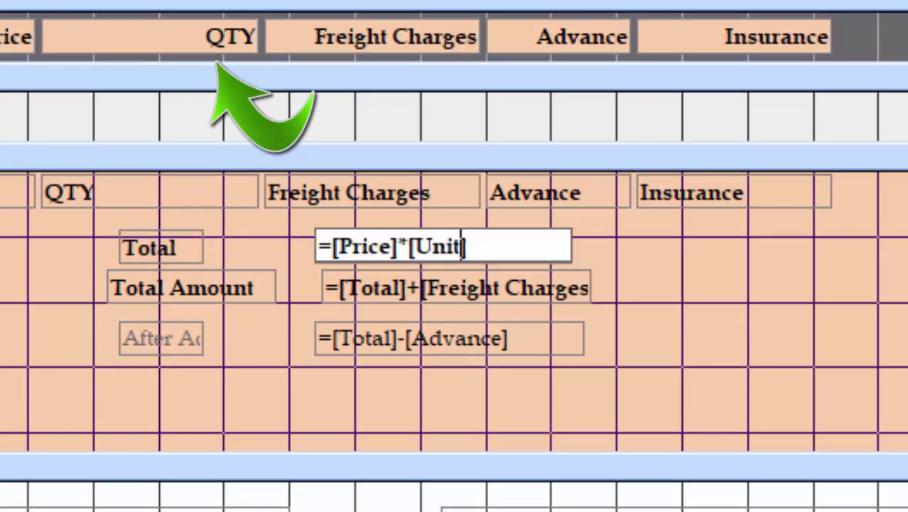
key("BackSpace")
key("BackSpace")
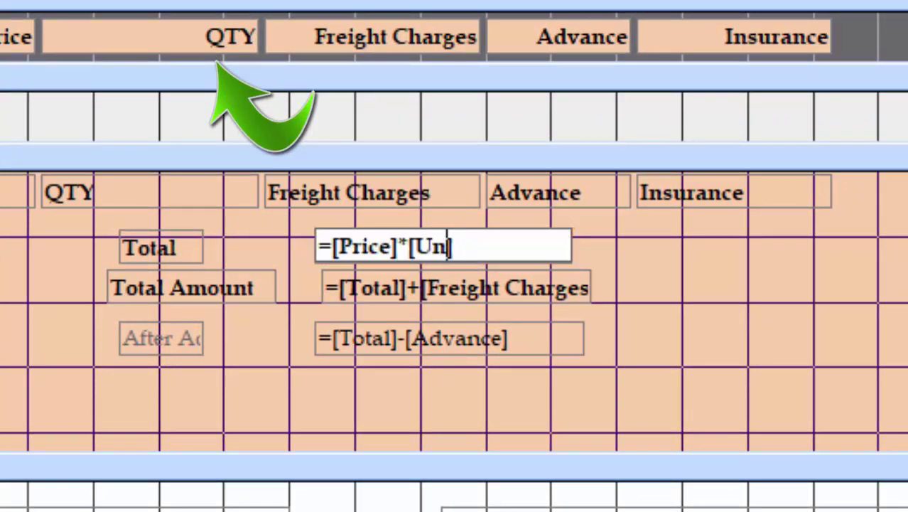
key("BackSpace")
key("BackSpace")
type("Q")
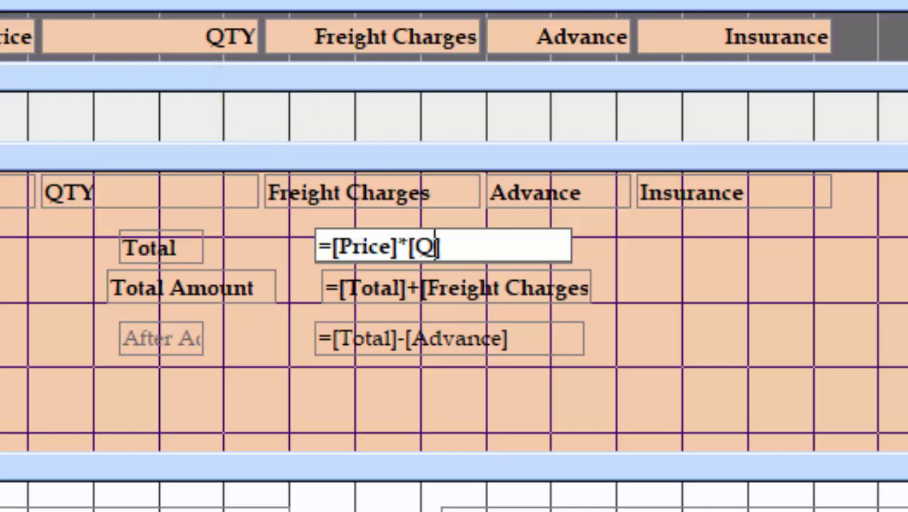
type("TY")
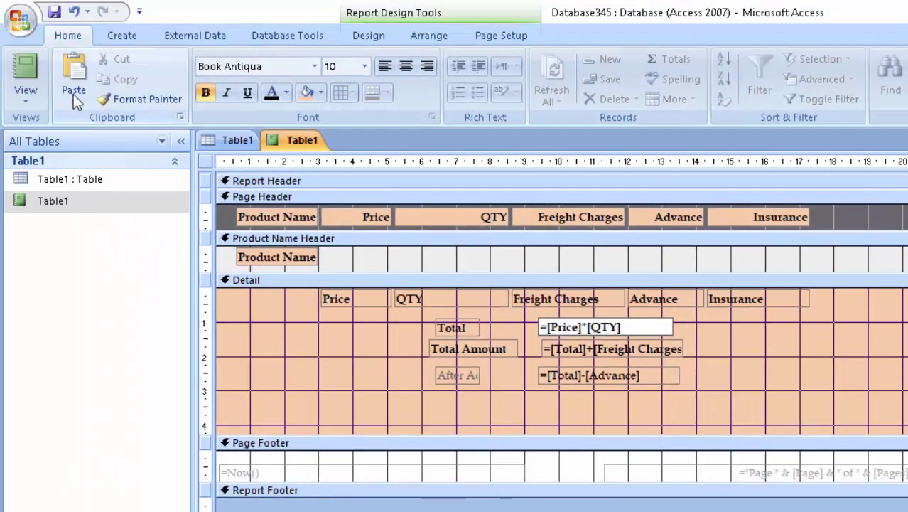
- Finish the Total formula, preview the report, and return to Design View
left_click(54, 12)
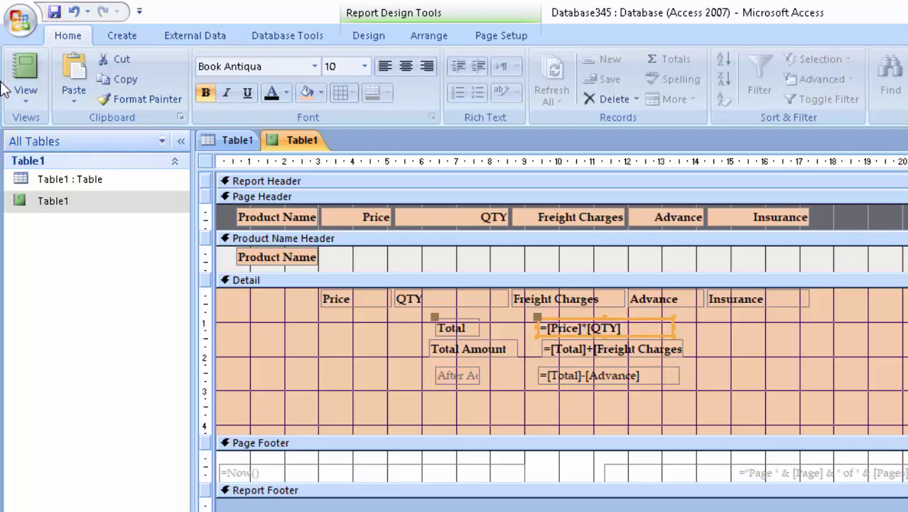
left_click(25, 75)
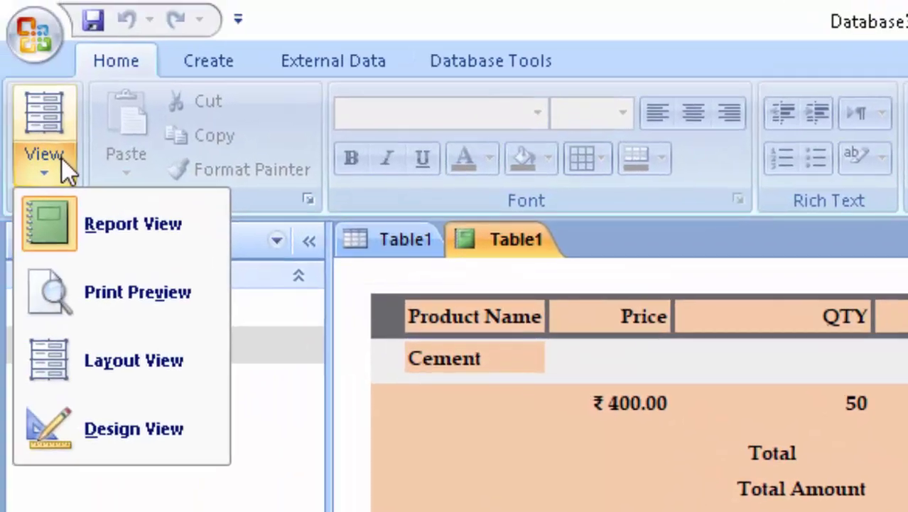
left_click(110, 465)
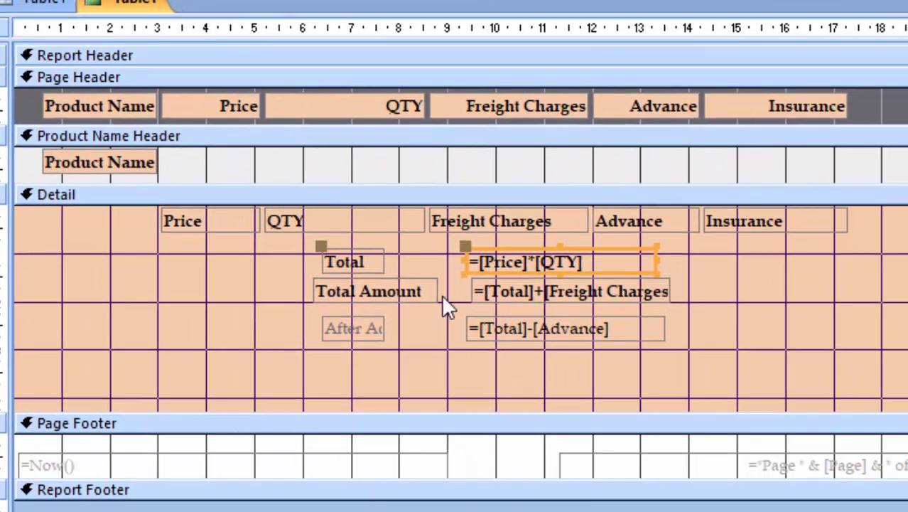
- Widen the After Advance label and move the After Advance and Total Amount rows down
left_click(374, 335)
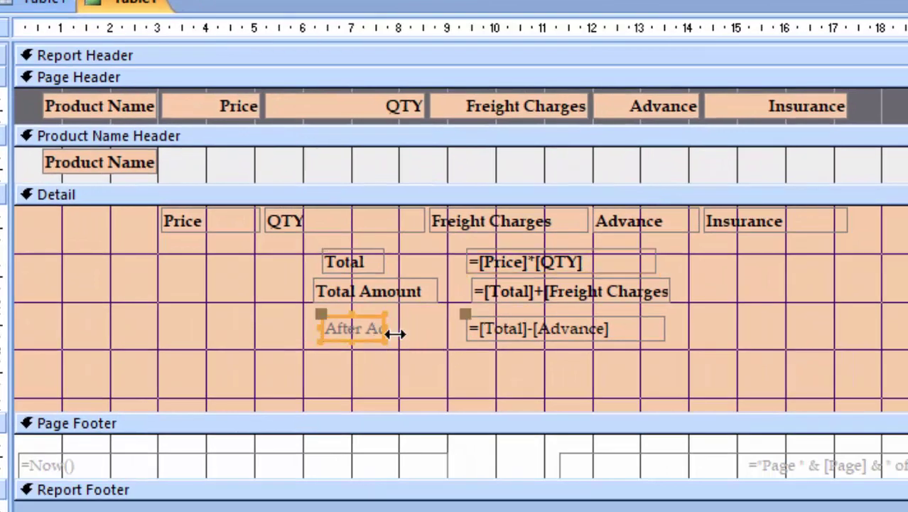
left_click_drag(390, 331, 434, 359)
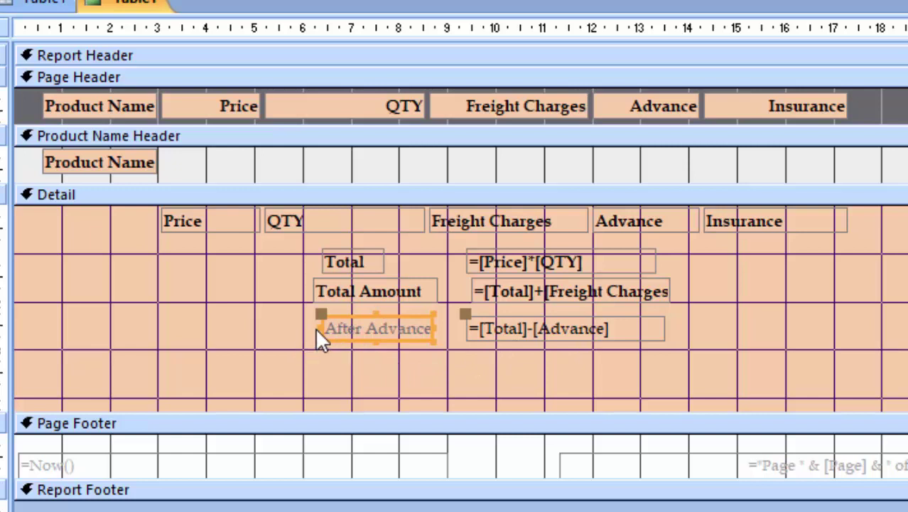
left_click_drag(315, 327, 309, 328)
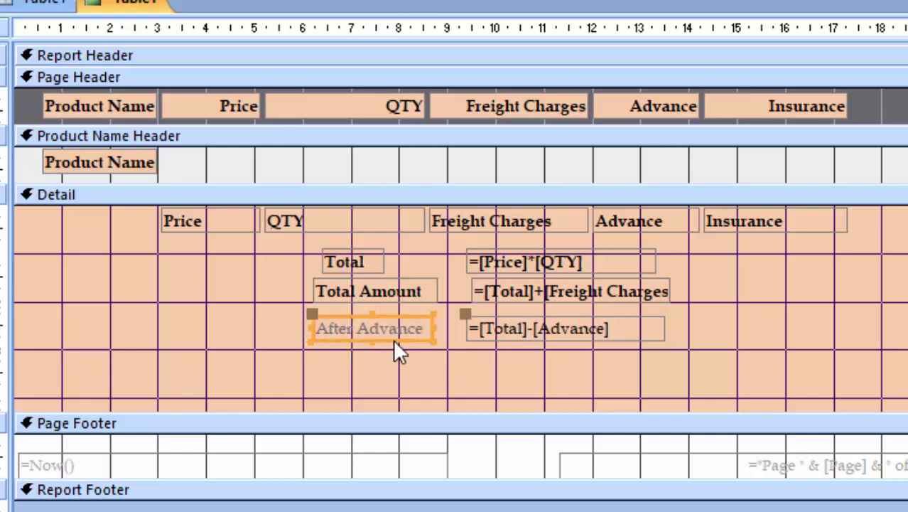
left_click_drag(396, 344, 401, 363)
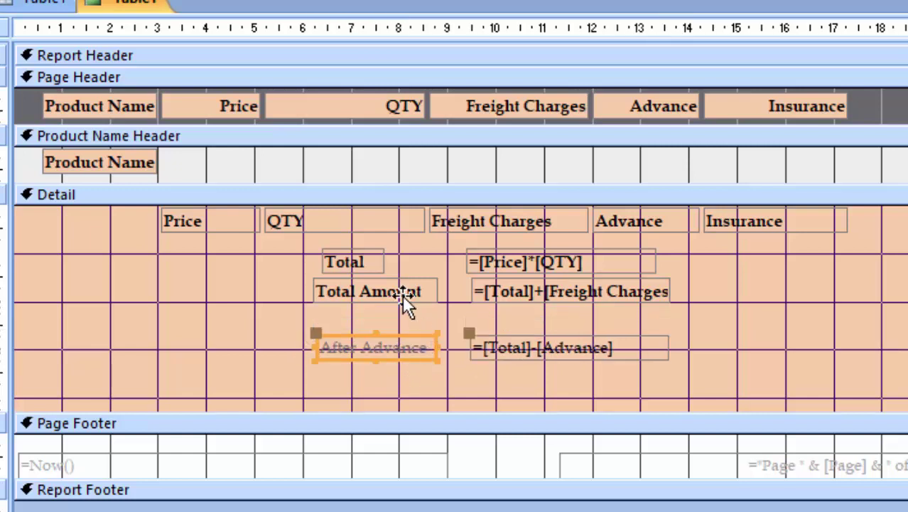
left_click_drag(402, 295, 402, 308)
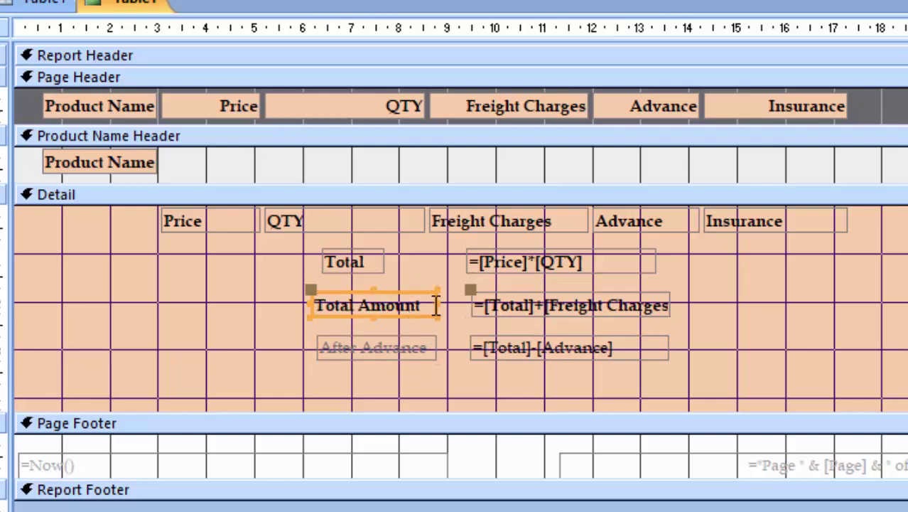
- Widen the Total Amount formula box, then select its label and box together
left_click(668, 307)
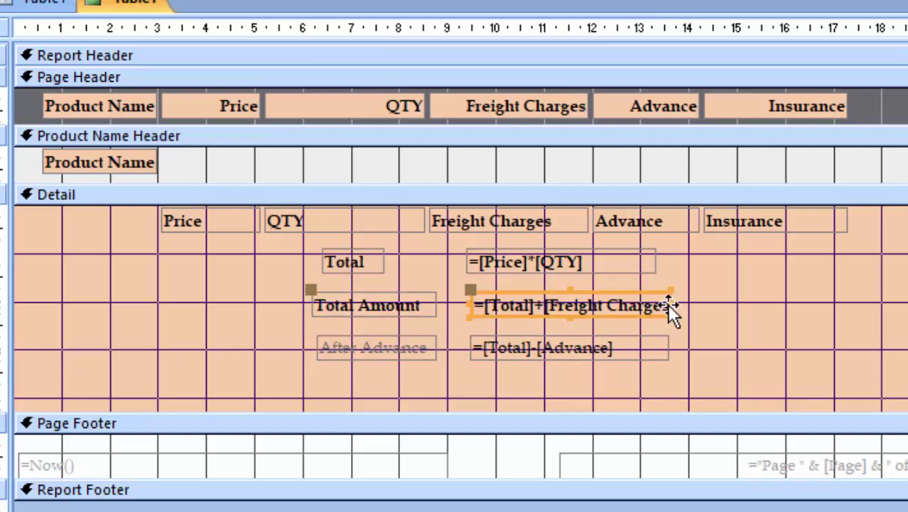
left_click_drag(672, 305, 693, 307)
left_click_drag(627, 324, 311, 292)
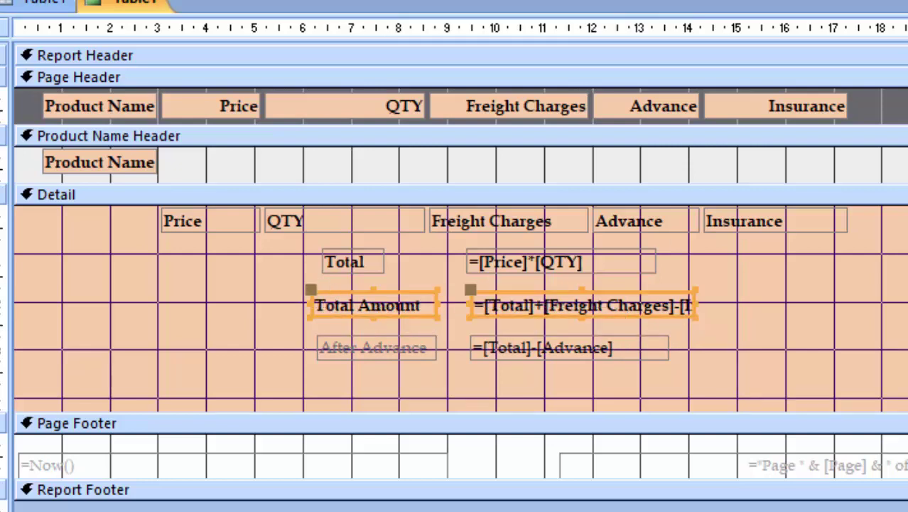
- Fill the Total Amount label and formula box with red
left_click(164, 20)
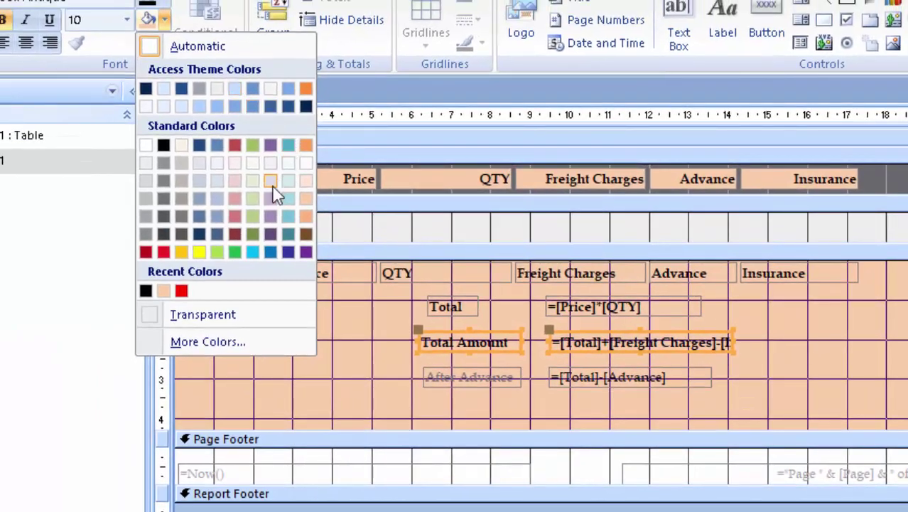
left_click(163, 252)
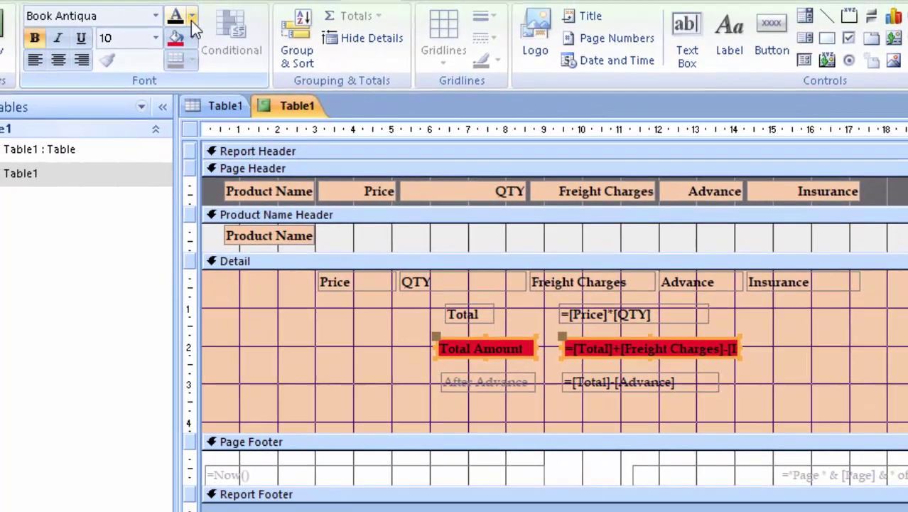
left_click(206, 27)
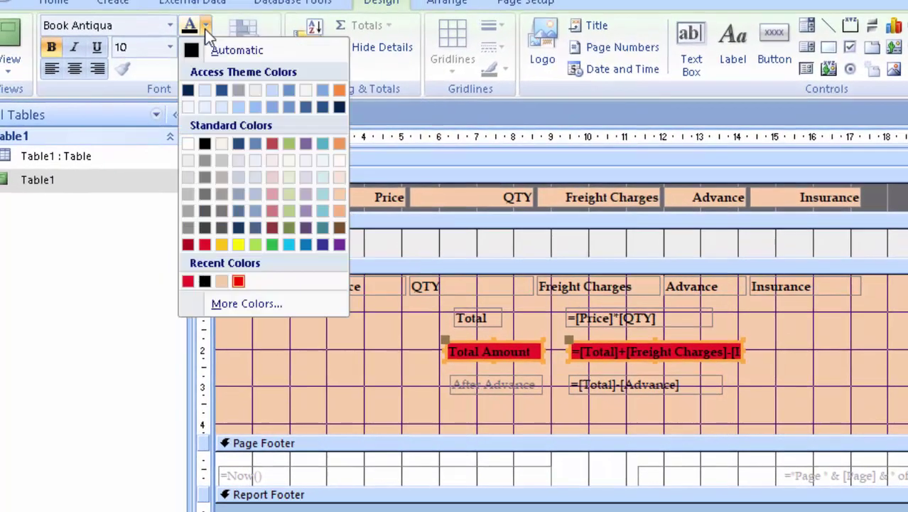
- Make the Total Amount text white and widen its box to show =[Total]+[Freight Charges]-[Insurance]
left_click(187, 107)
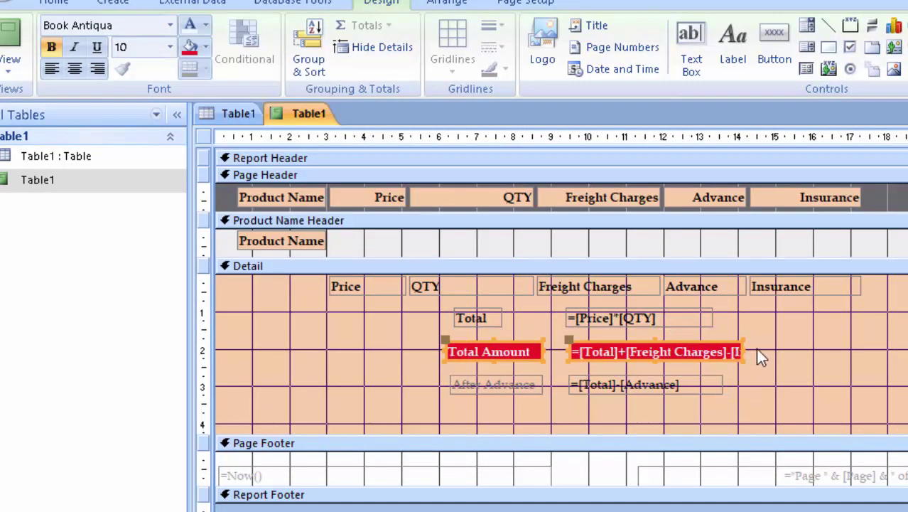
left_click_drag(743, 351, 772, 359)
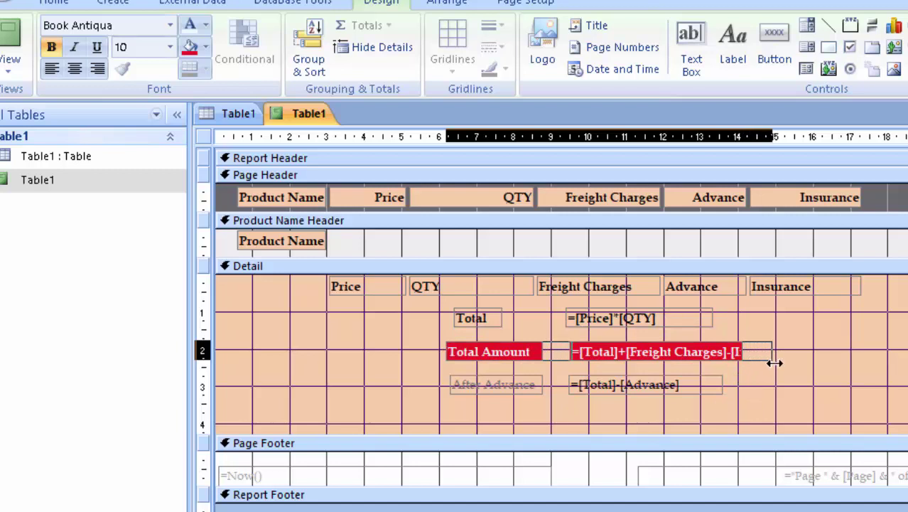
left_click(771, 354)
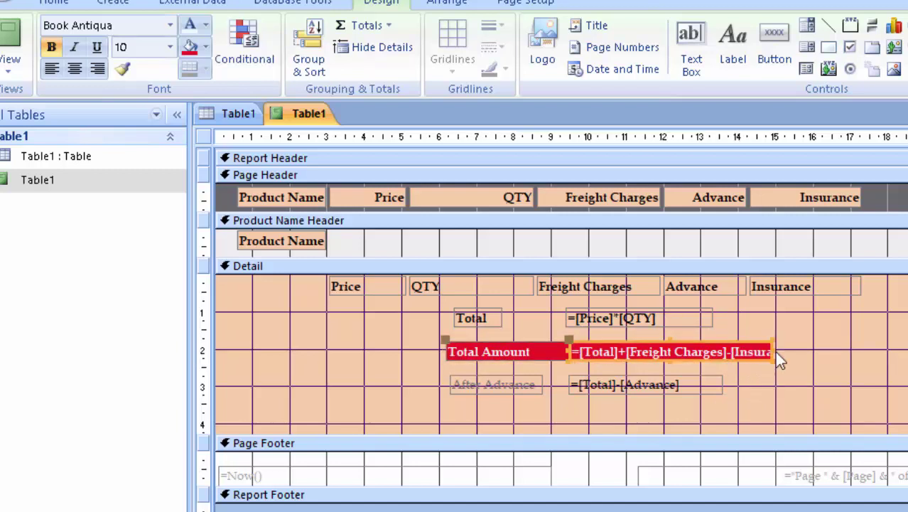
left_click_drag(773, 351, 813, 357)
left_click(773, 402)
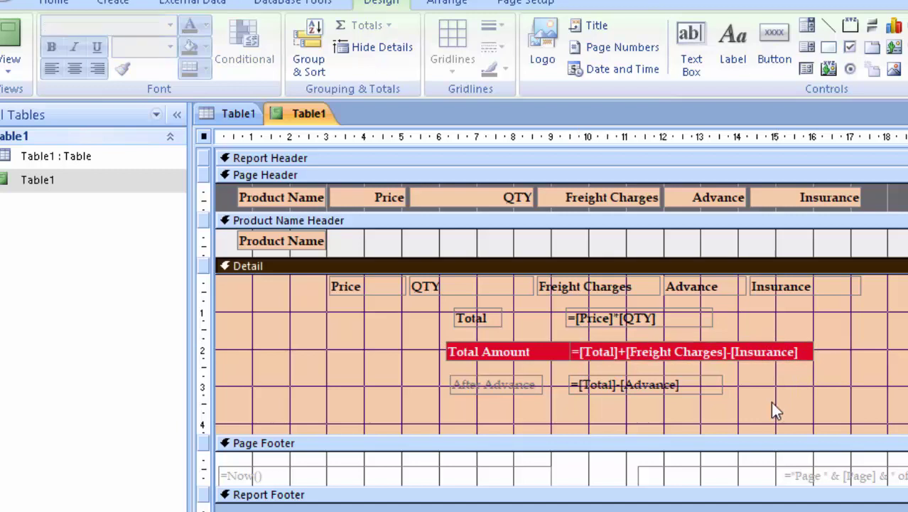
- Give the After Advance label and formula box dark text on a light aqua fill
left_click(657, 394)
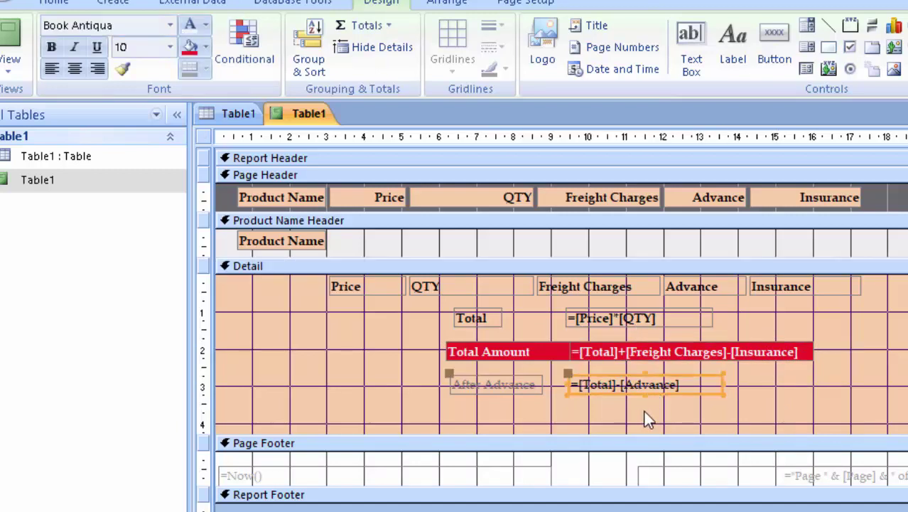
left_click_drag(641, 407, 498, 374)
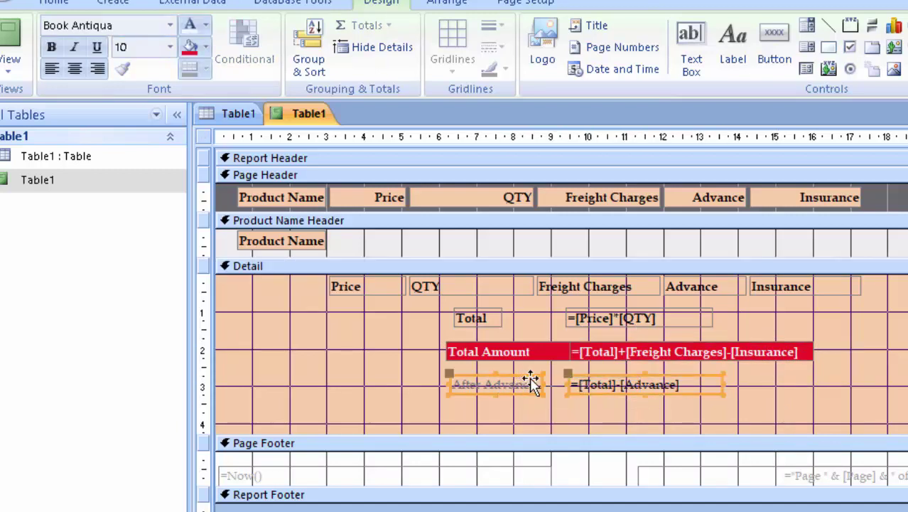
left_click(206, 27)
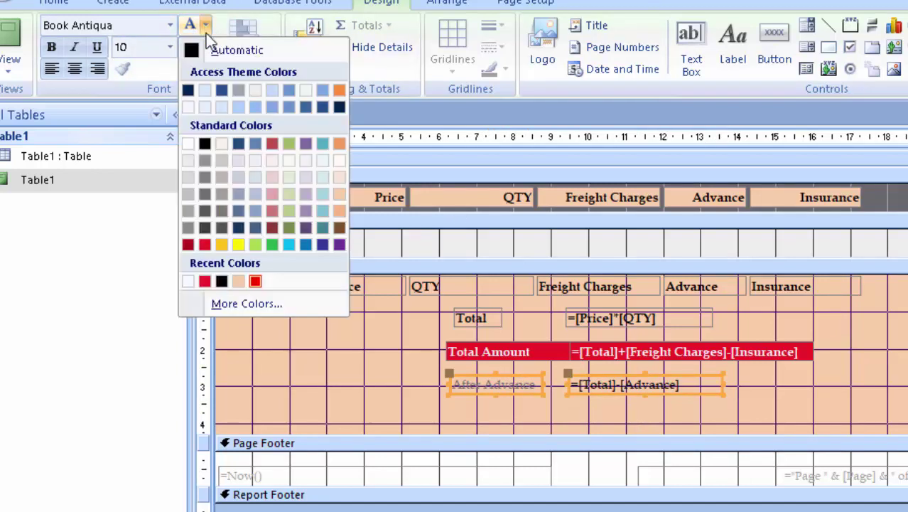
left_click(204, 144)
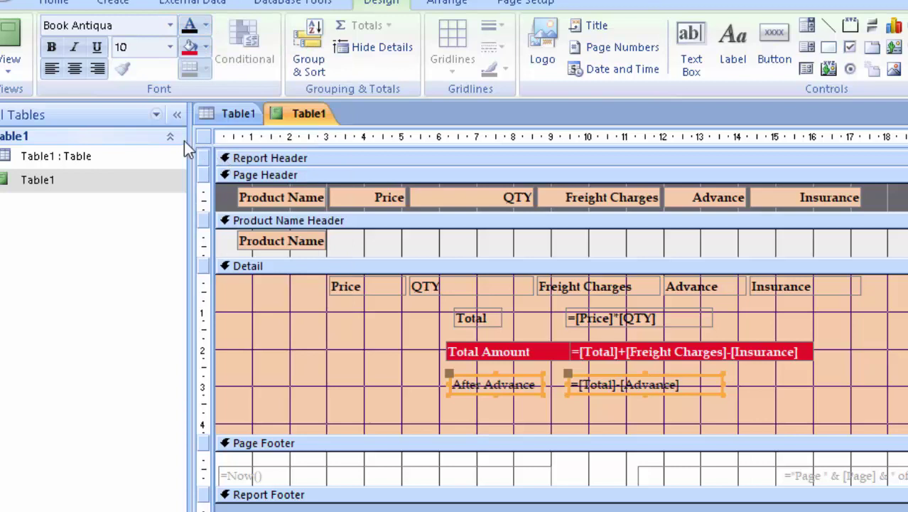
left_click(206, 48)
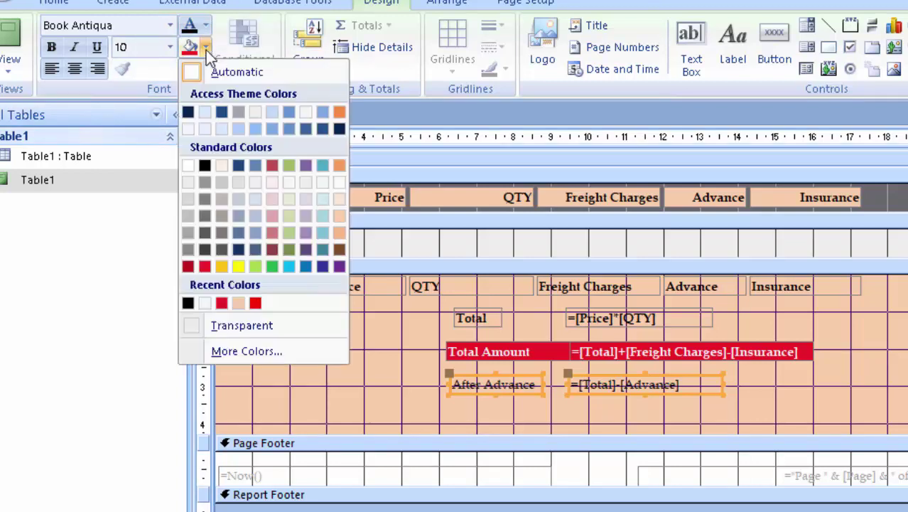
left_click(321, 216)
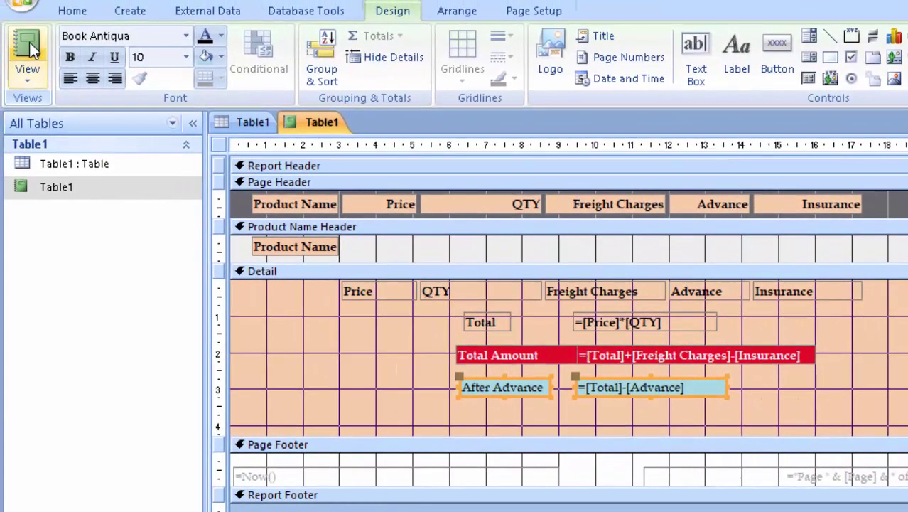
- Preview Cement's values (Total 20000, Total Amount 19900, After Advance 19500), then open Table1's design
left_click(8, 43)
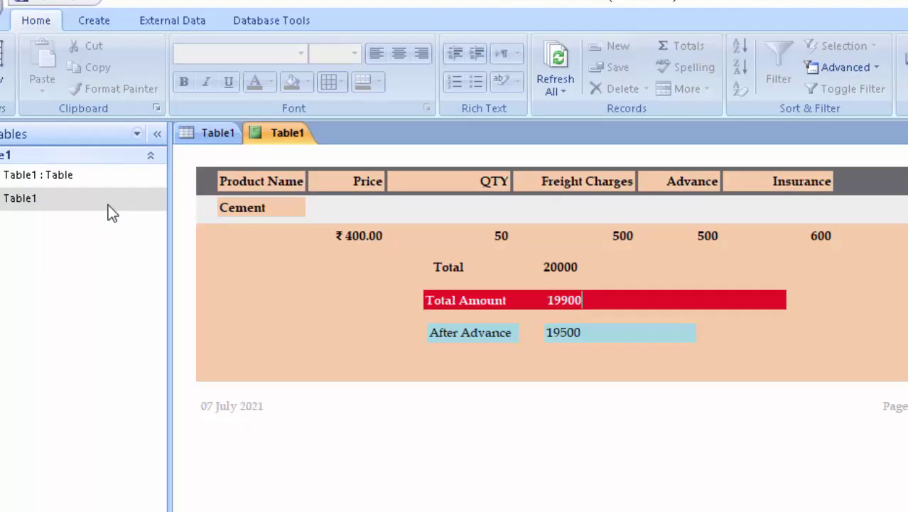
right_click(140, 211)
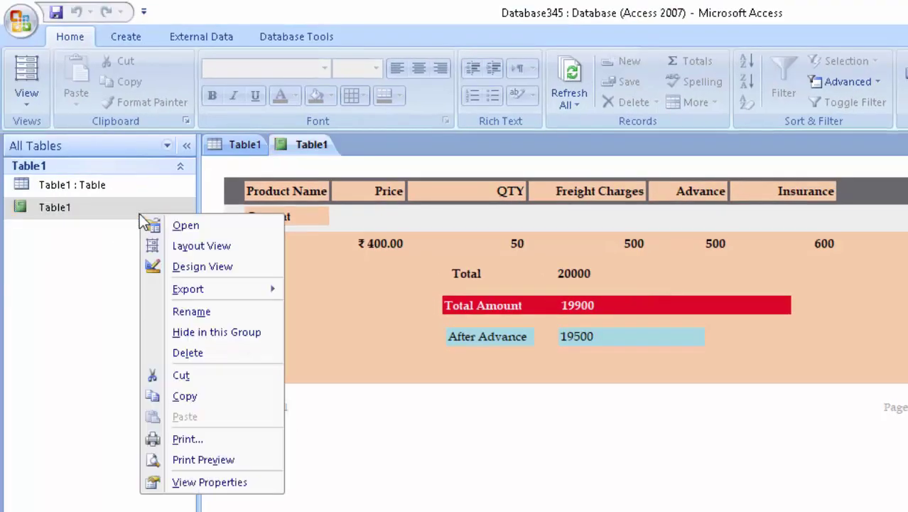
left_click(189, 266)
left_click(478, 400)
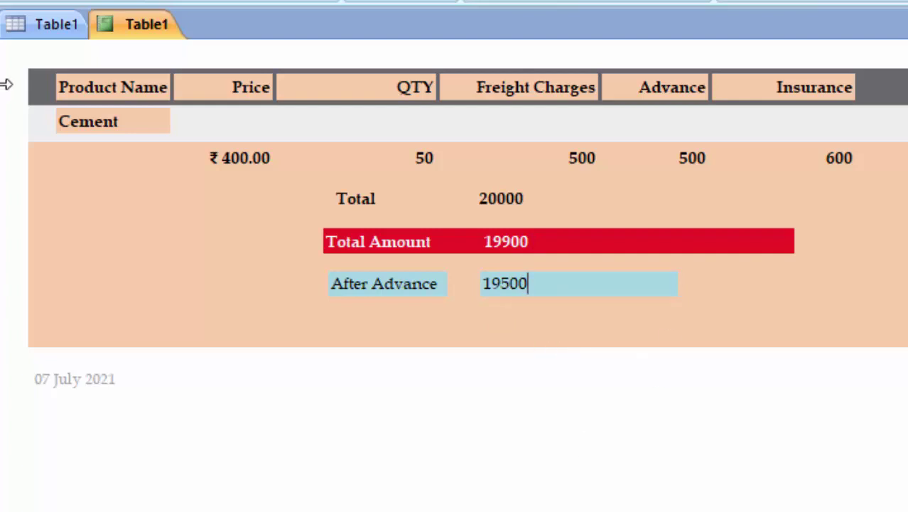
- Add a new Table1 record 'Sand' with price 80 and quantity 1
left_click(29, 26)
left_click(221, 103)
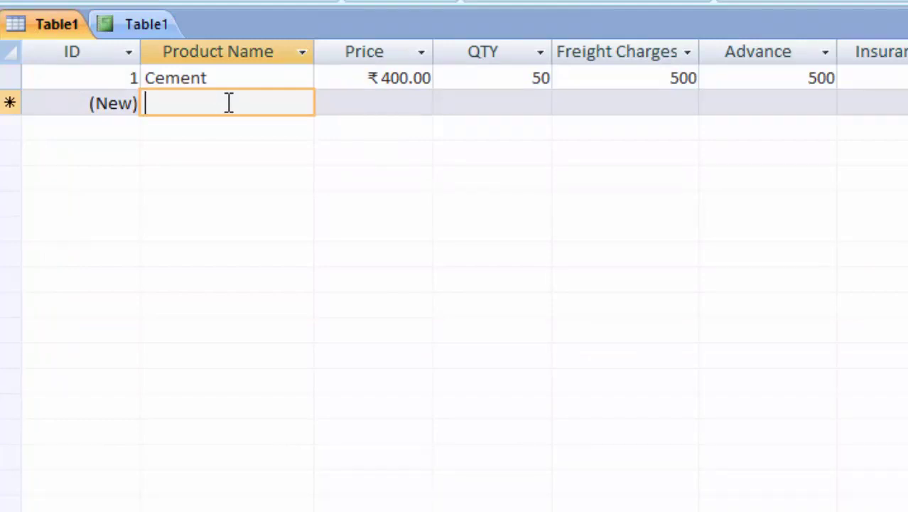
type("Sand")
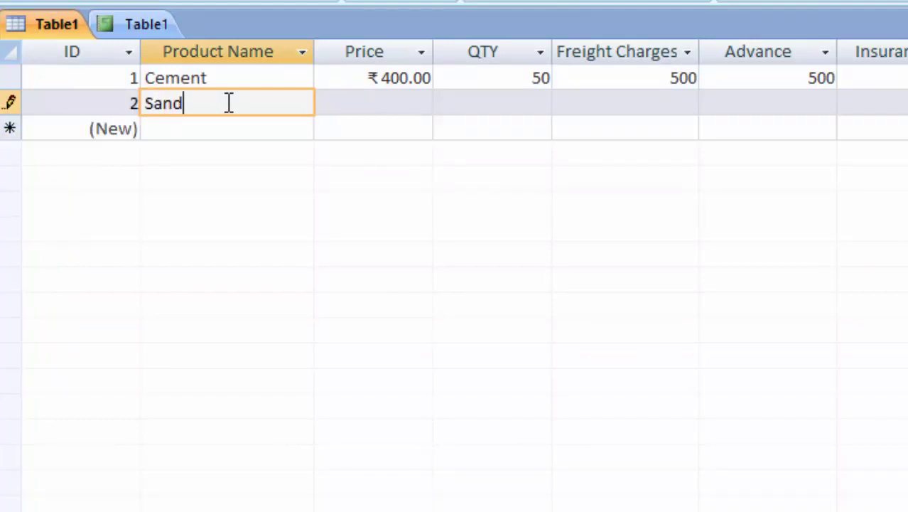
key("Tab")
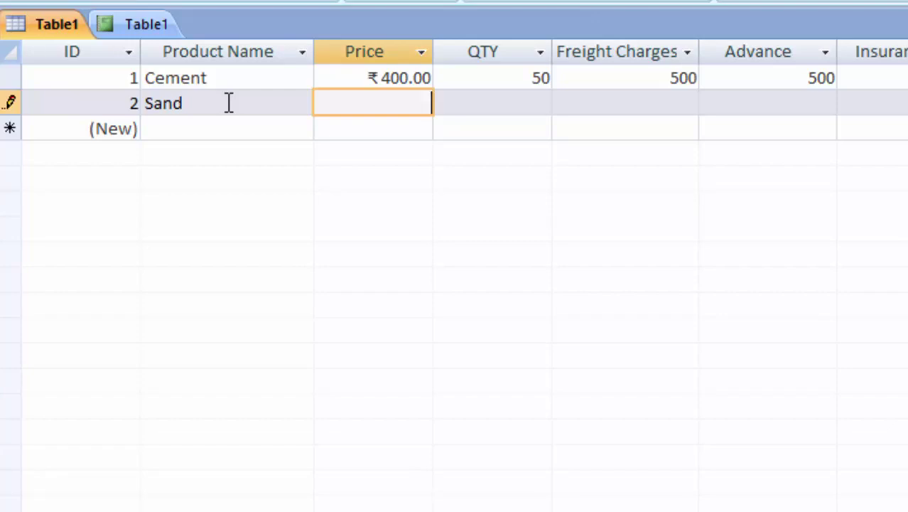
type("80")
key("Tab")
type("1")
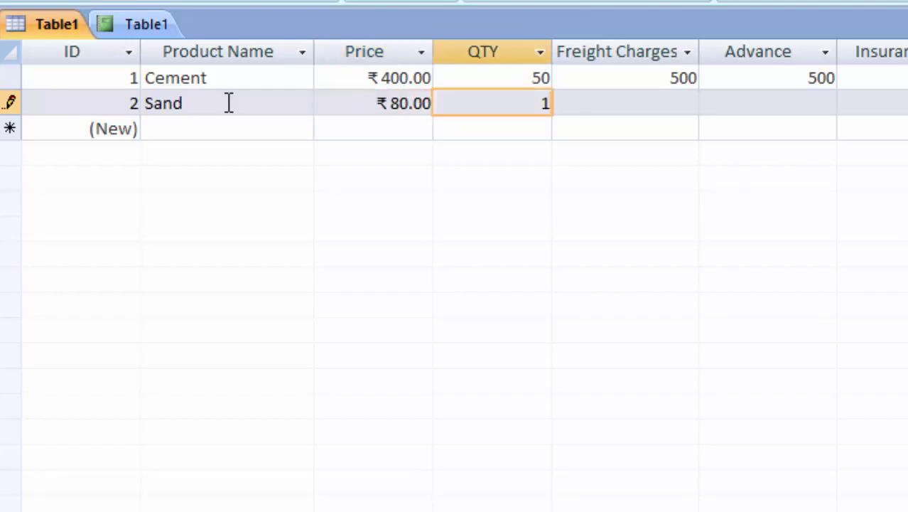
key("Tab")
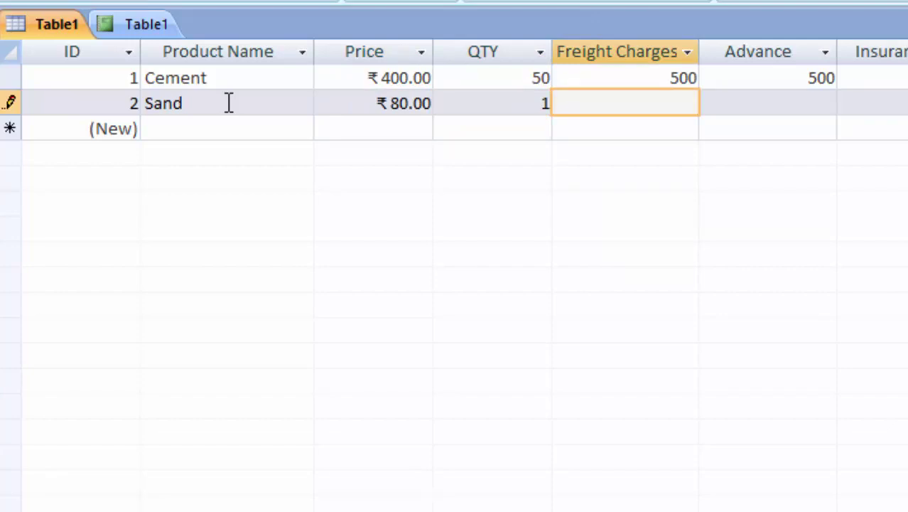
- Correct Sand's quantity to 100 and enter its Insurance as 500
double_click(534, 107)
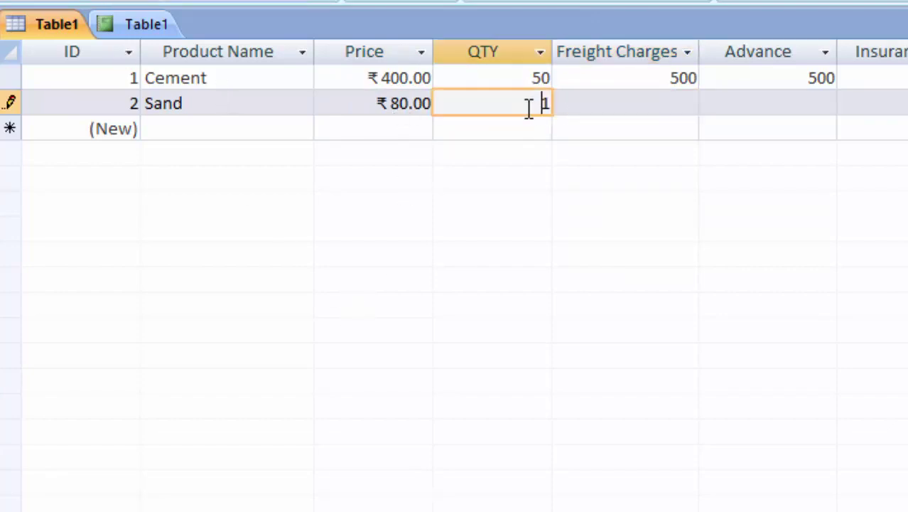
key("BackSpace")
type("10")
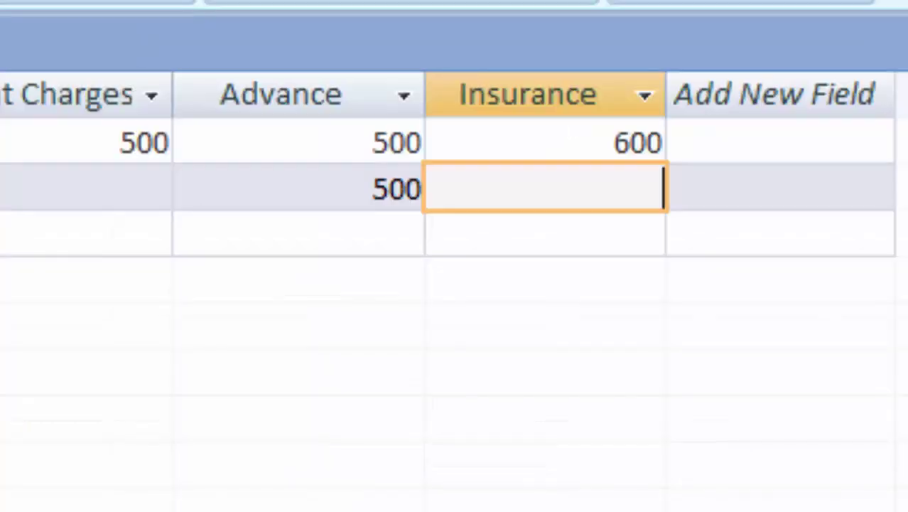
type("50")
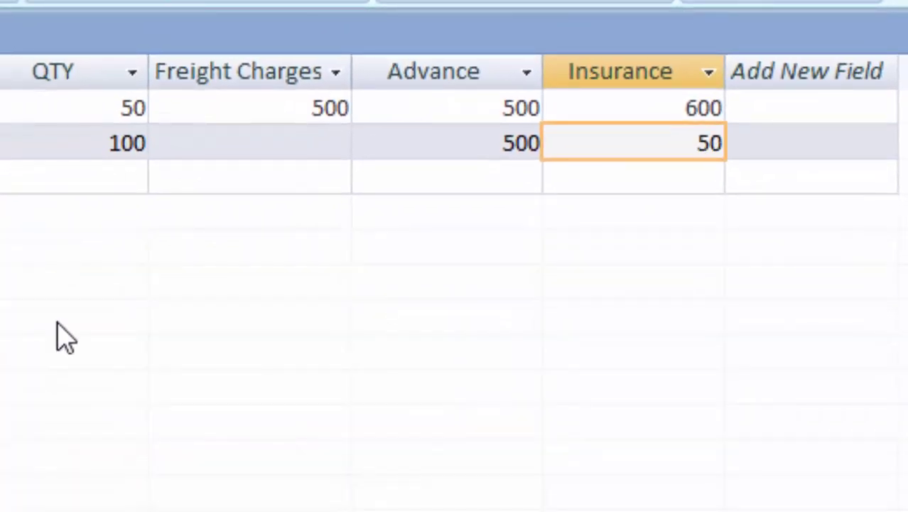
type("0")
key("Return")
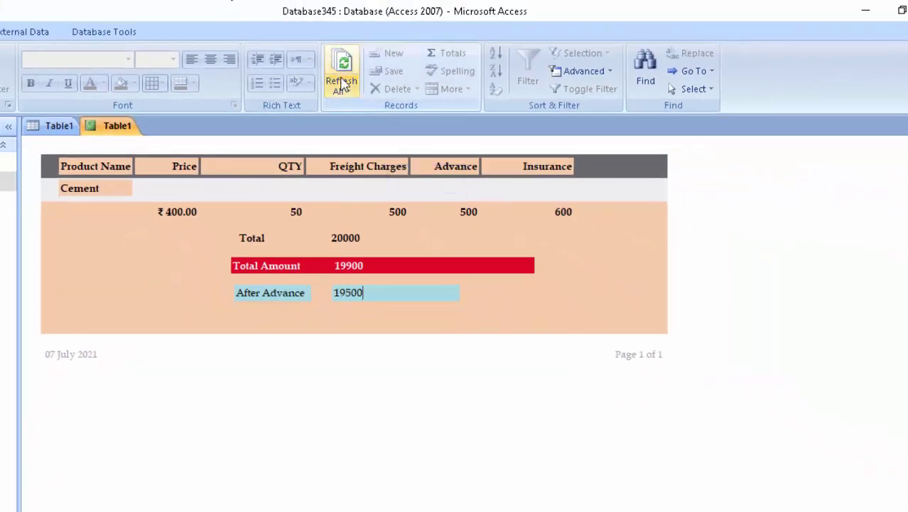
- Refresh the report to show Sand with Total 8000 and After Advance 7500, then return to the datasheet
left_click(341, 71)
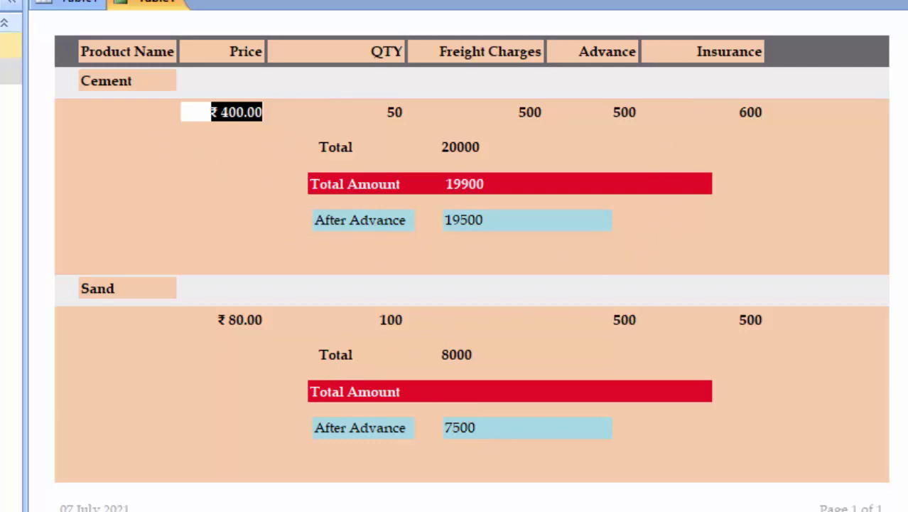
left_click(68, 4)
- Add the record Galent TMT Sariya: price 5000, QTY 20, Freight 1200, Advance 600, Insurance 1000
left_click(227, 88)
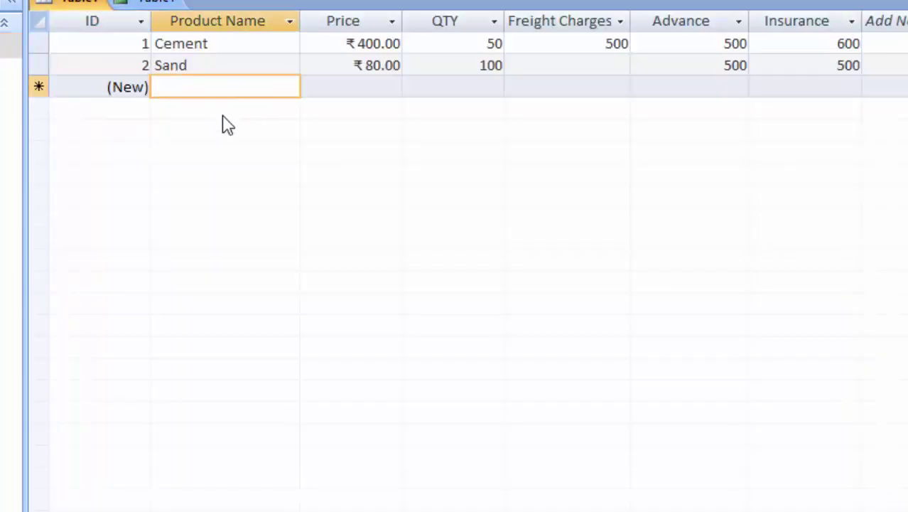
type("Galent ")
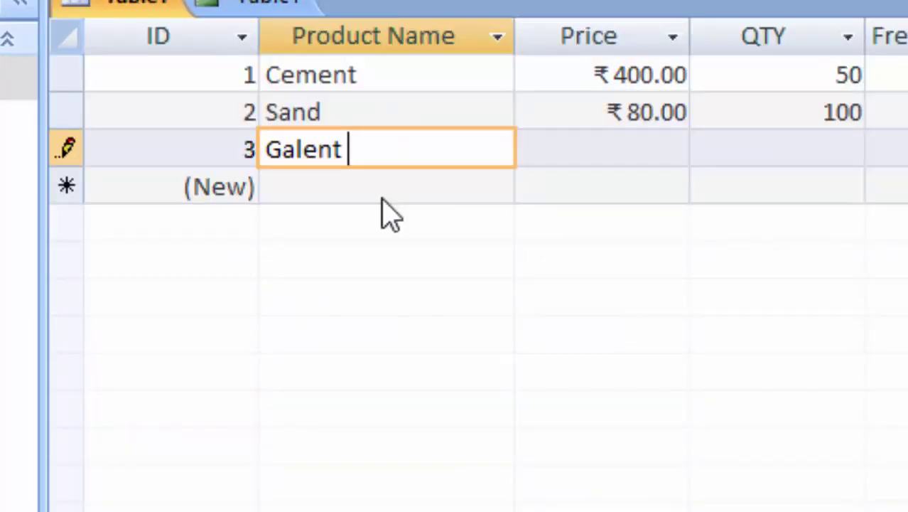
type("TM")
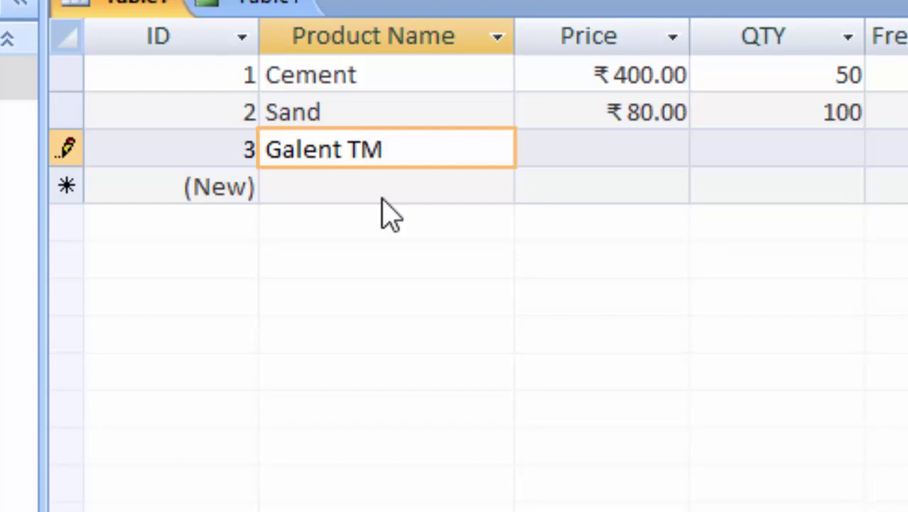
type("T S")
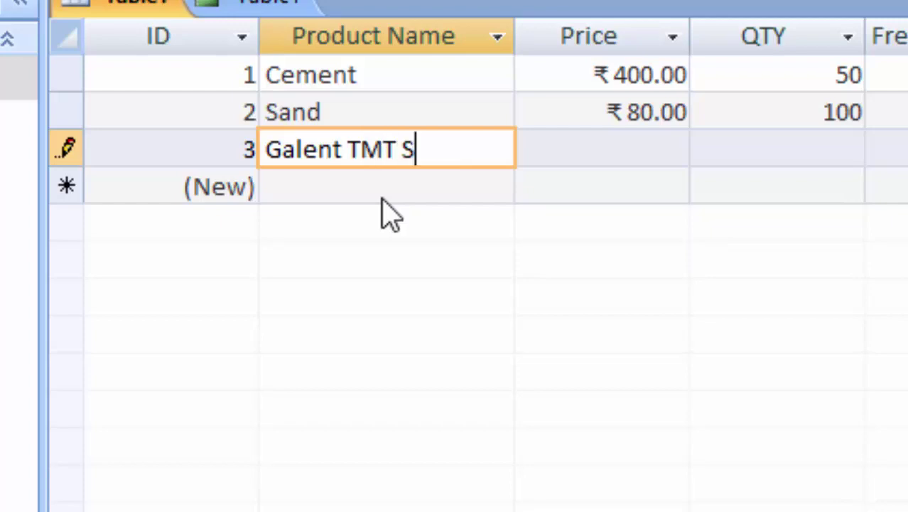
type("ariya")
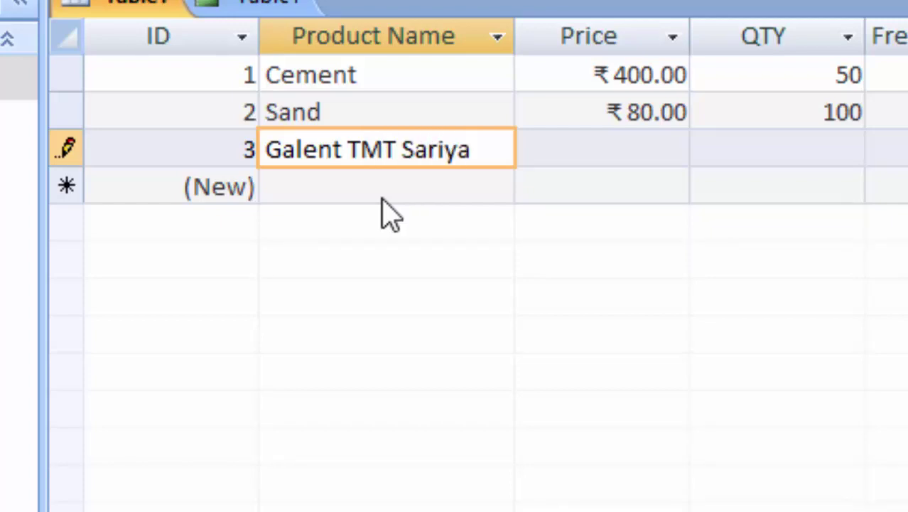
key("Tab")
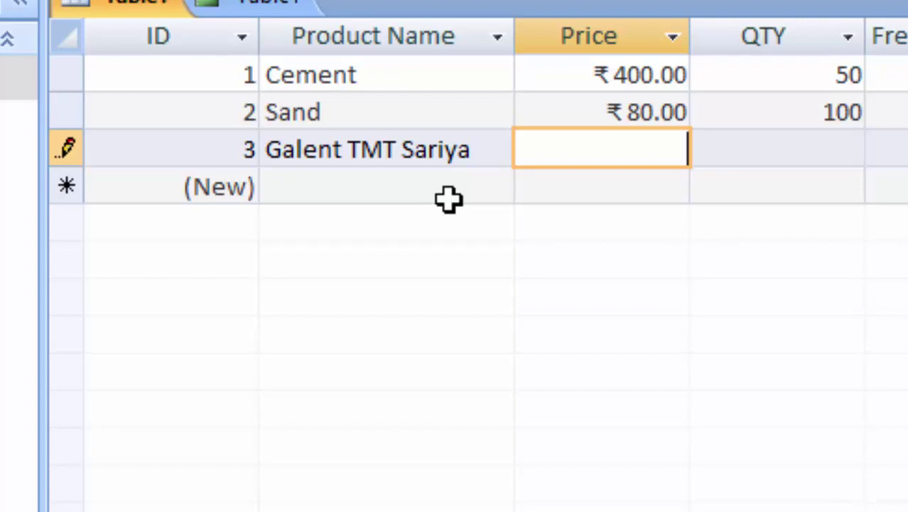
type("5")
type("000")
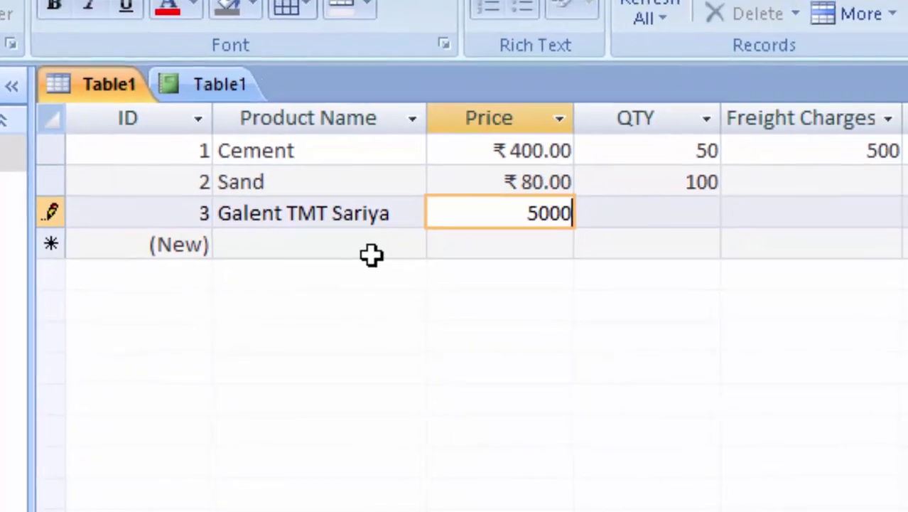
key("Tab")
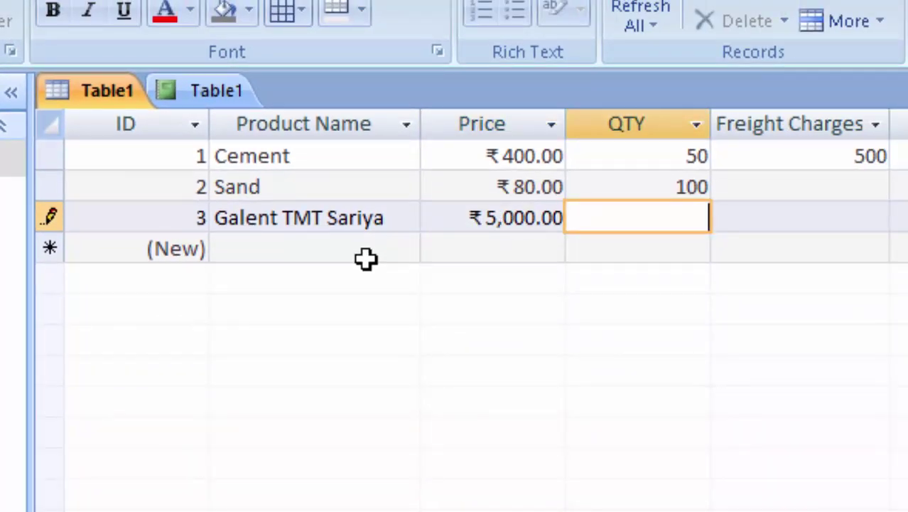
type("2")
type("0")
key("Tab")
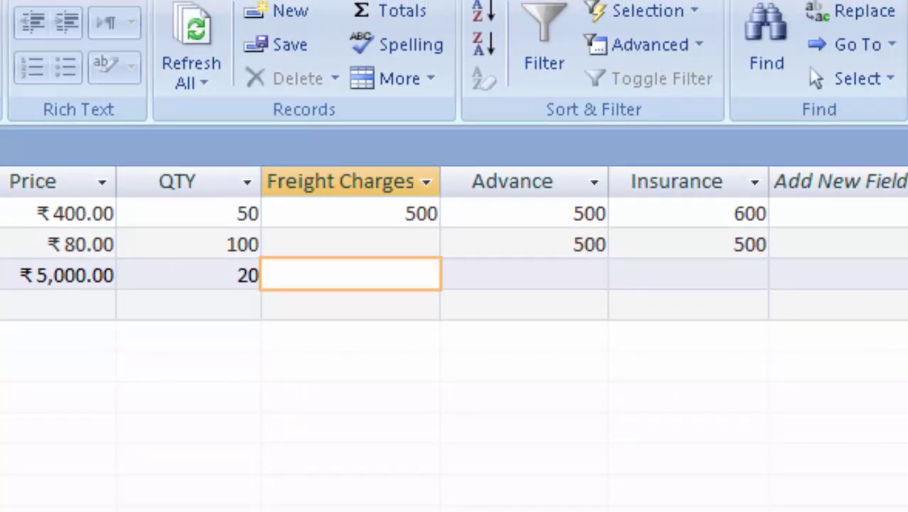
type("120")
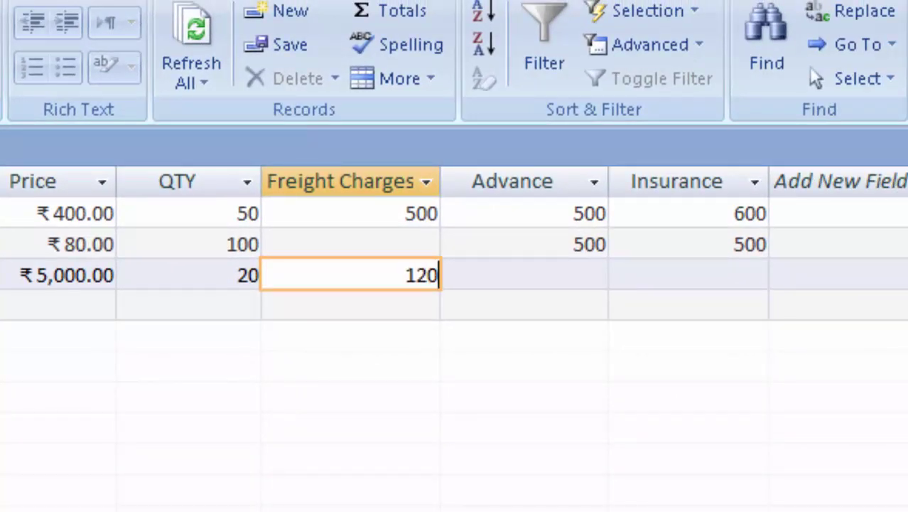
type("0")
key("Tab")
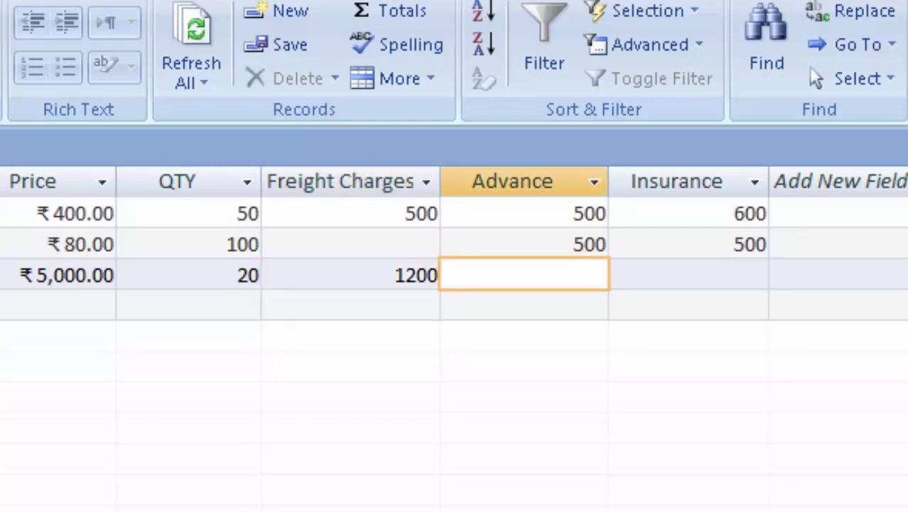
type("6")
type("00")
key("Tab")
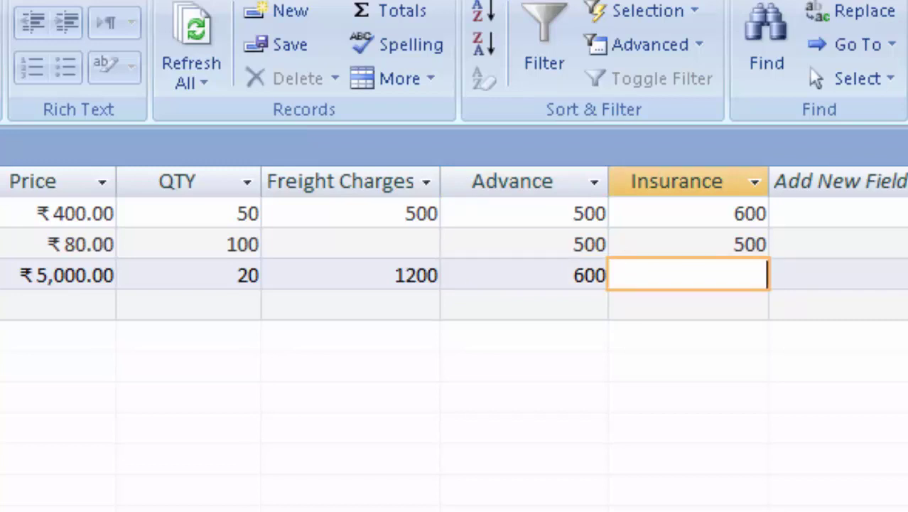
type("1000")
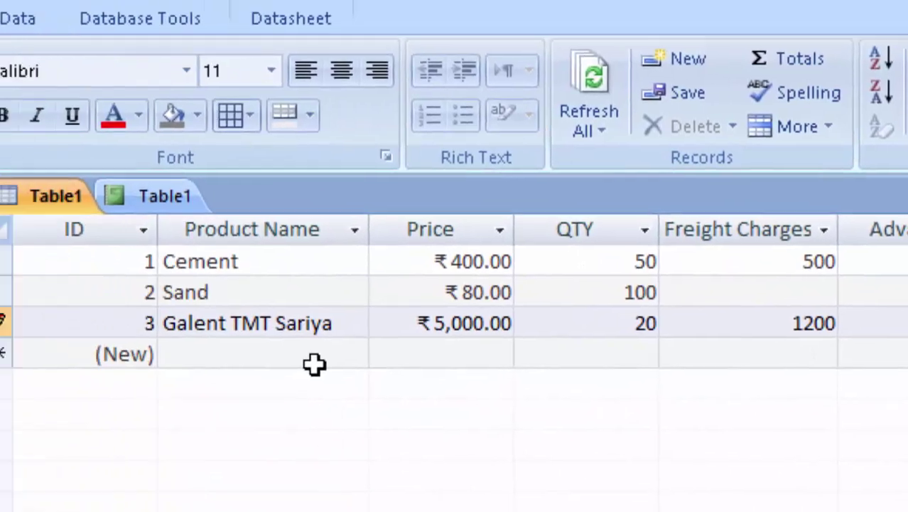
key("Tab")
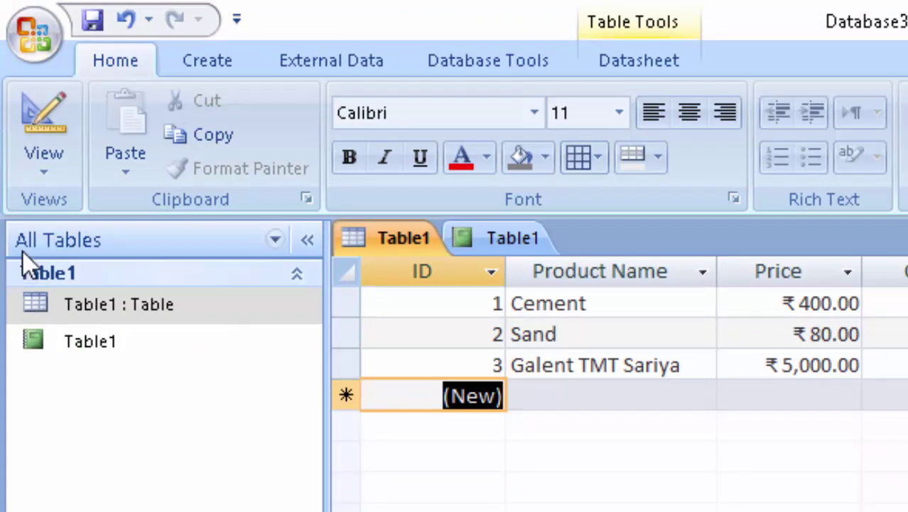
- Open and refresh the Table1 report to show Galent TMT Sariya's totals 100000, 100200 and 99400
left_click(94, 23)
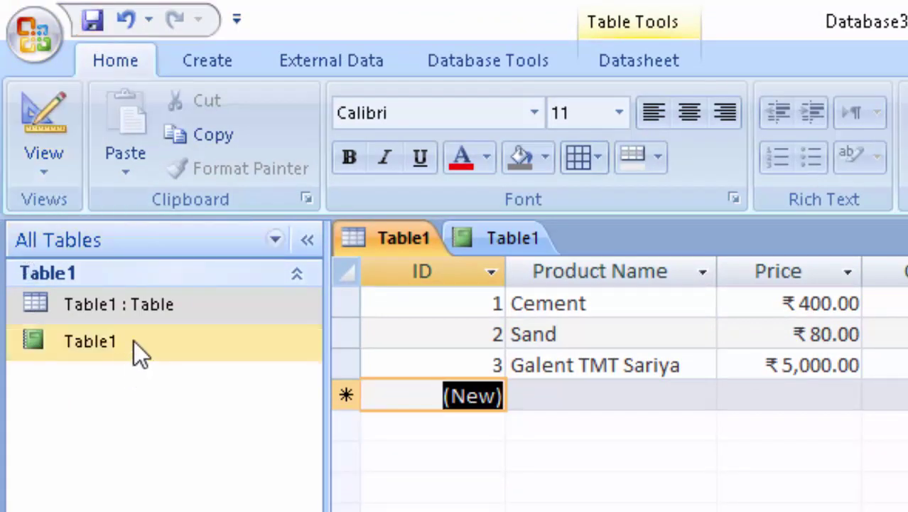
double_click(134, 340)
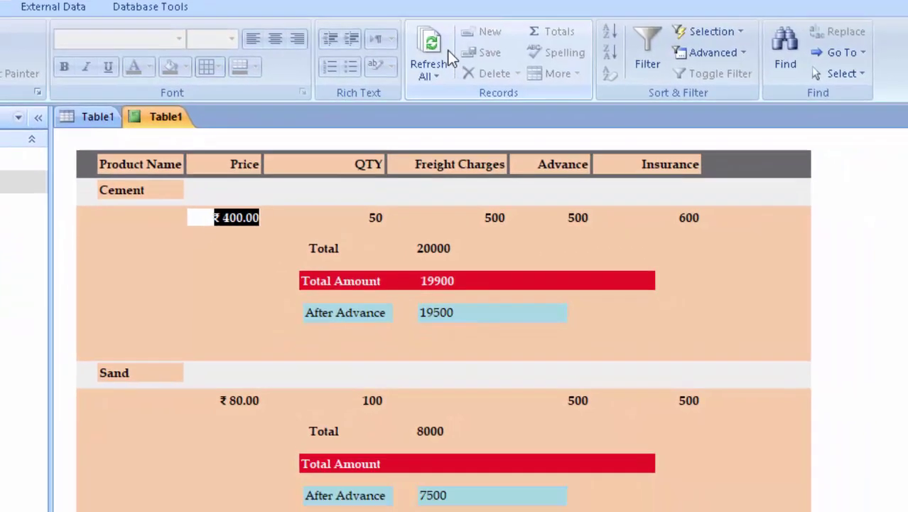
left_click(438, 100)
scroll(614, 425, "down", 3)
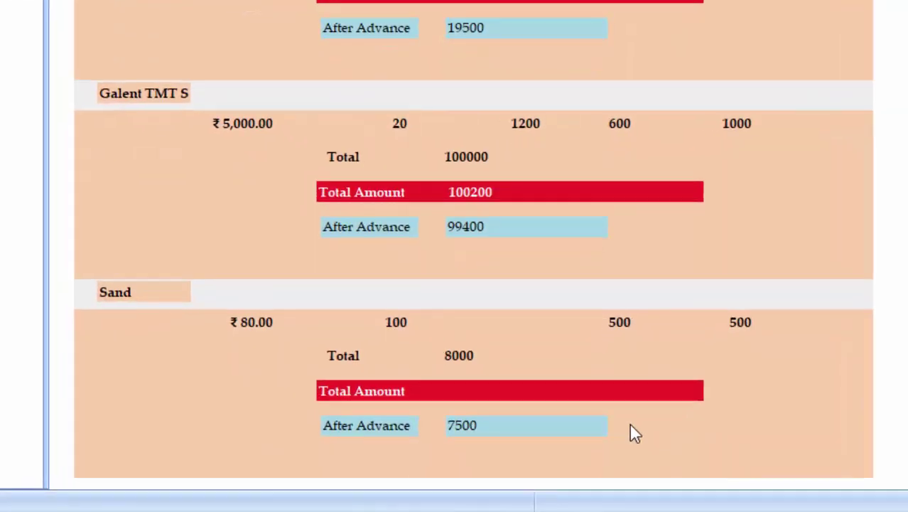
scroll(229, 174, "up", 3)
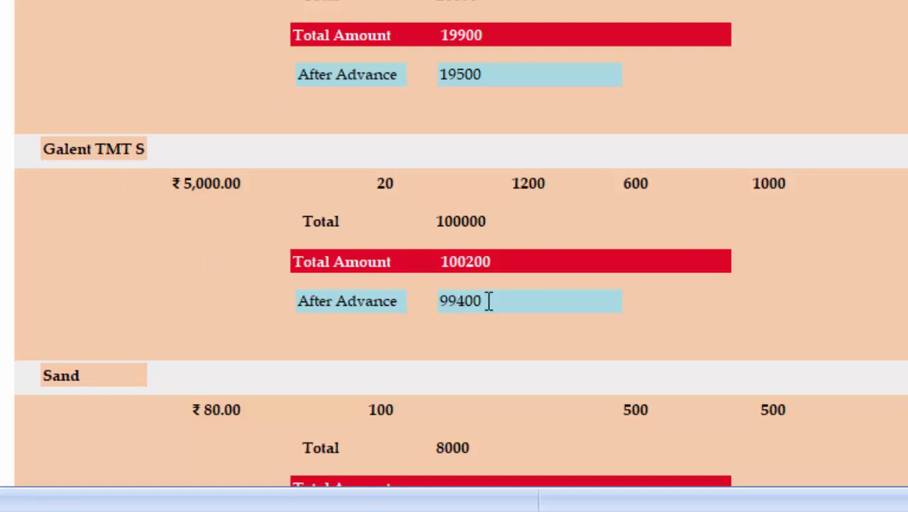
scroll(493, 292, "down", 5)
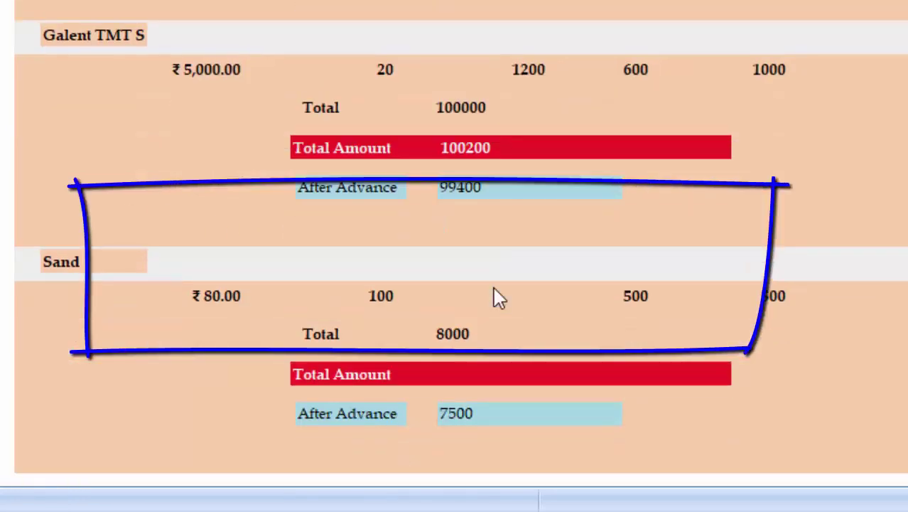
scroll(495, 287, "up", 1)
scroll(494, 270, "up", 3)
scroll(492, 249, "up", 1)
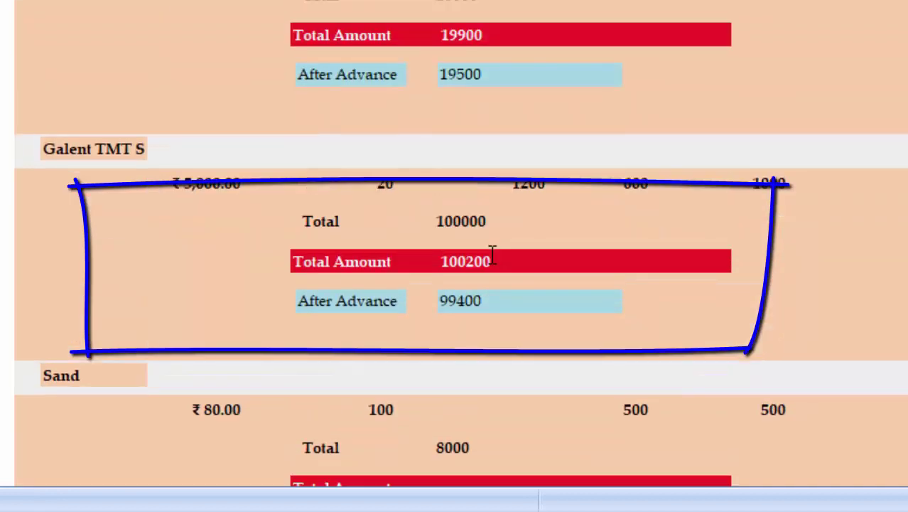